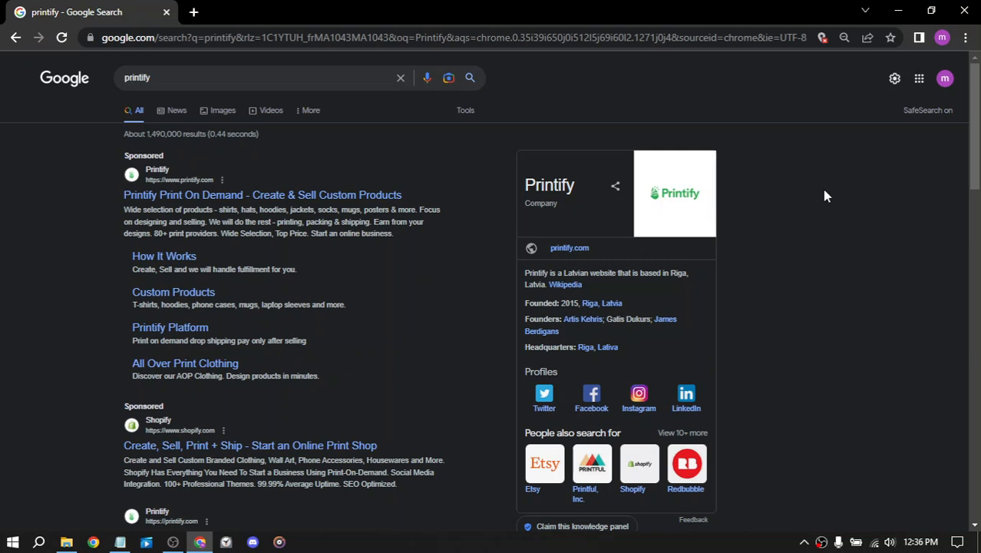
Step: Open the Printify website from the sponsored search result and sign in with the existing Google account
{"action": "left_click", "coordinate": [240, 197]}
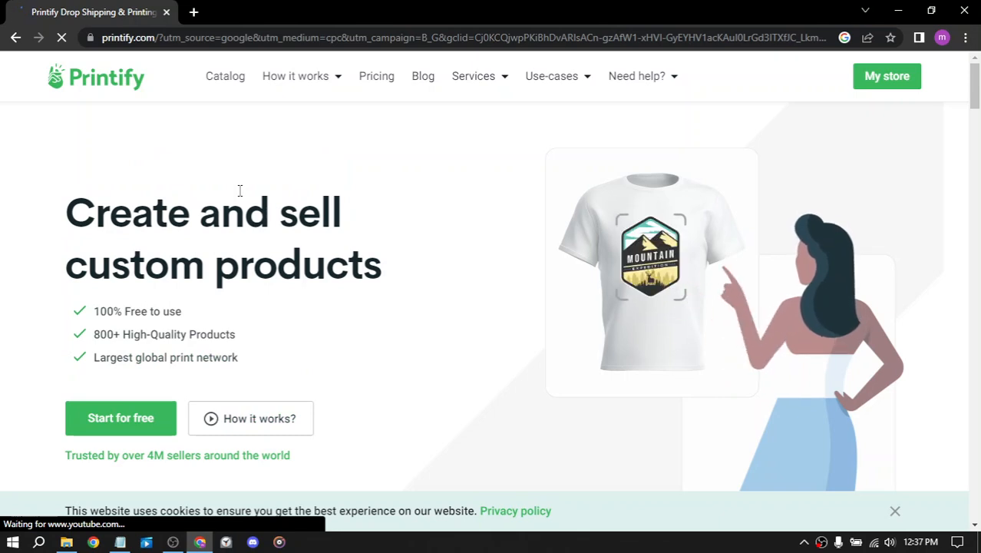
{"action": "left_click", "coordinate": [882, 83]}
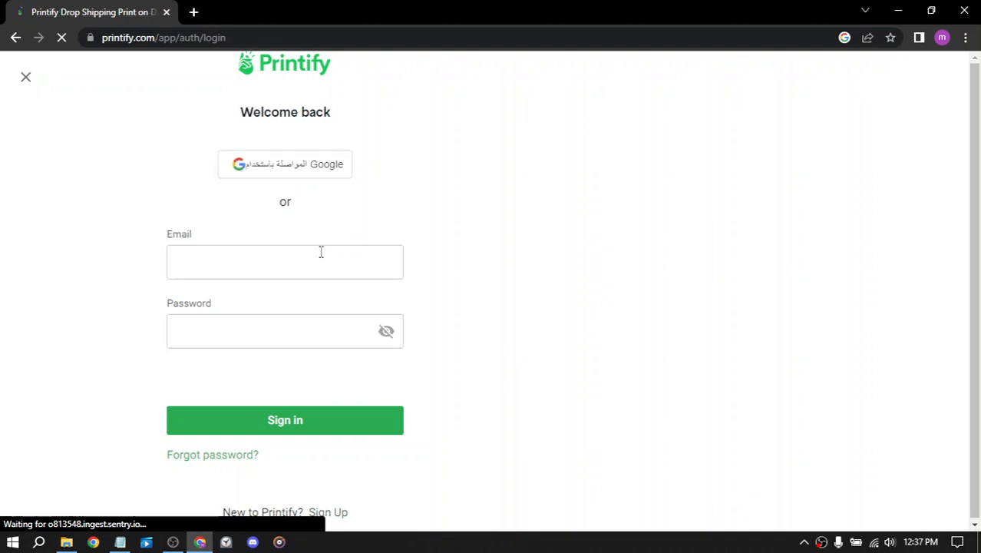
{"action": "left_click", "coordinate": [301, 258]}
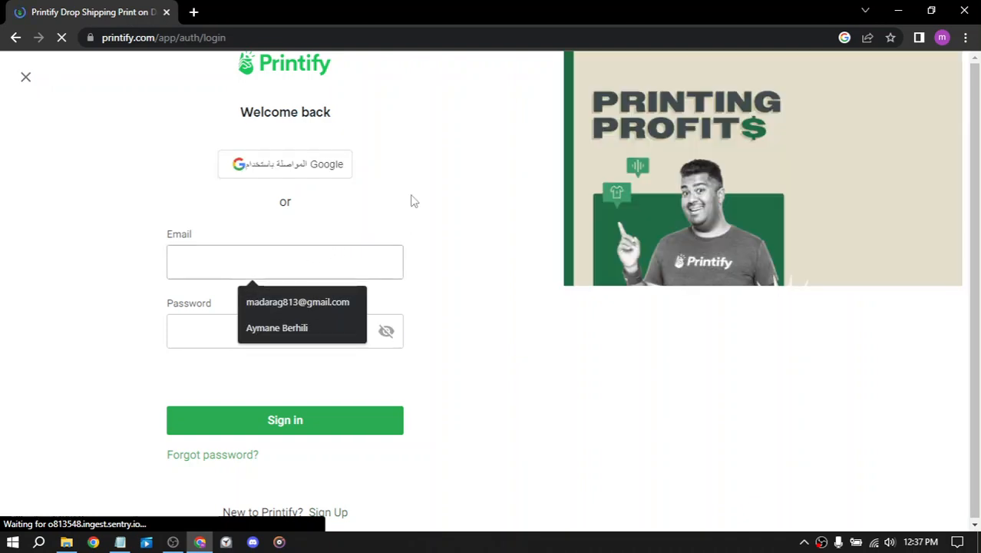
{"action": "left_click", "coordinate": [328, 244]}
{"action": "left_click", "coordinate": [331, 279]}
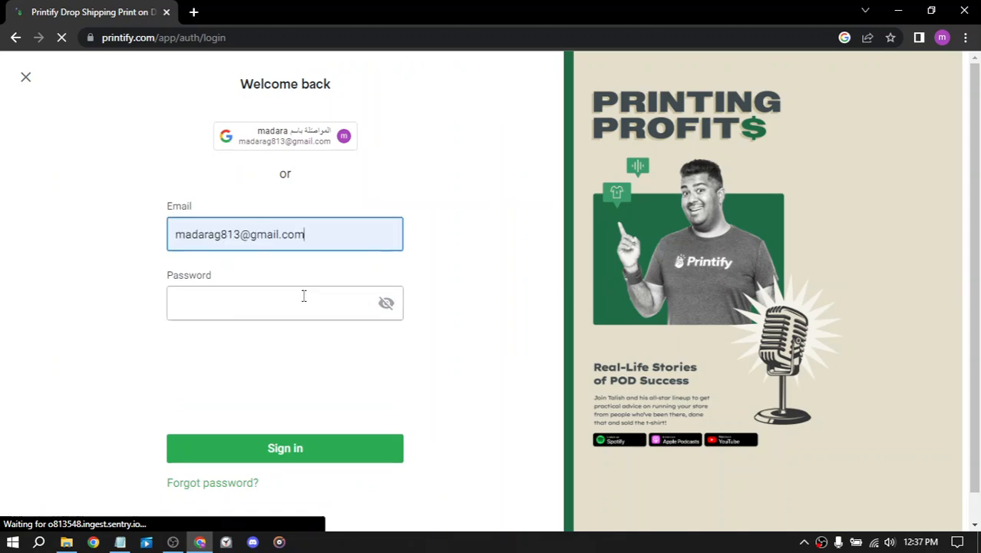
{"action": "left_click", "coordinate": [304, 295]}
{"action": "left_click", "coordinate": [283, 140]}
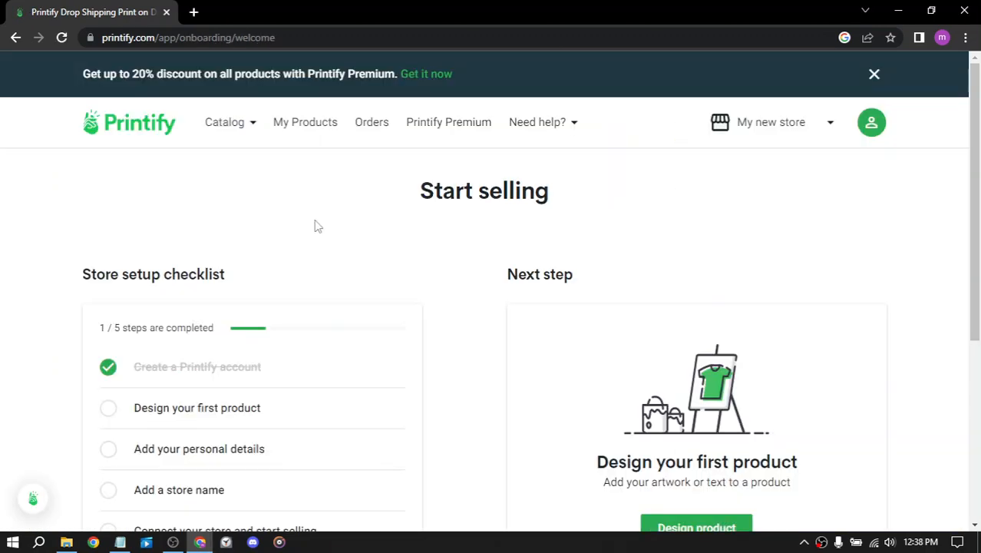
Step: Review the store setup checklist on the welcome page and the catalog, help and store options
{"action": "scroll", "coordinate": [357, 179], "scroll_direction": "down", "scroll_amount": 1}
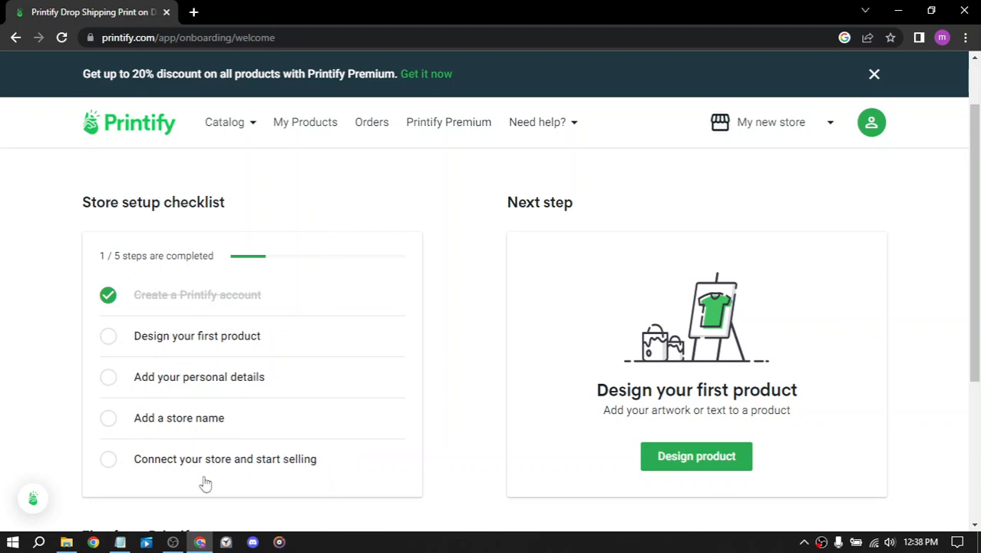
{"action": "scroll", "coordinate": [409, 201], "scroll_direction": "up", "scroll_amount": 1}
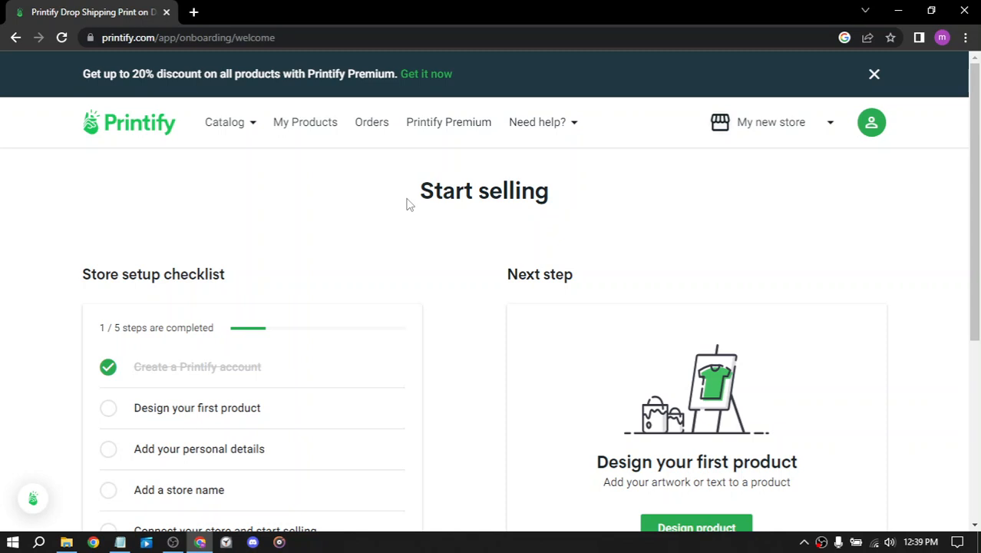
{"action": "left_click", "coordinate": [239, 131]}
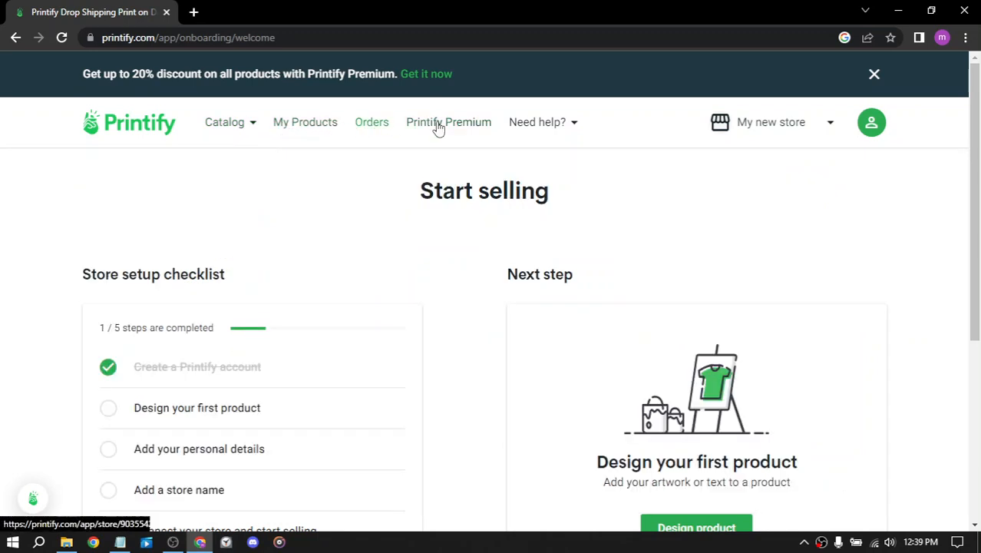
{"action": "mouse_move", "coordinate": [547, 128]}
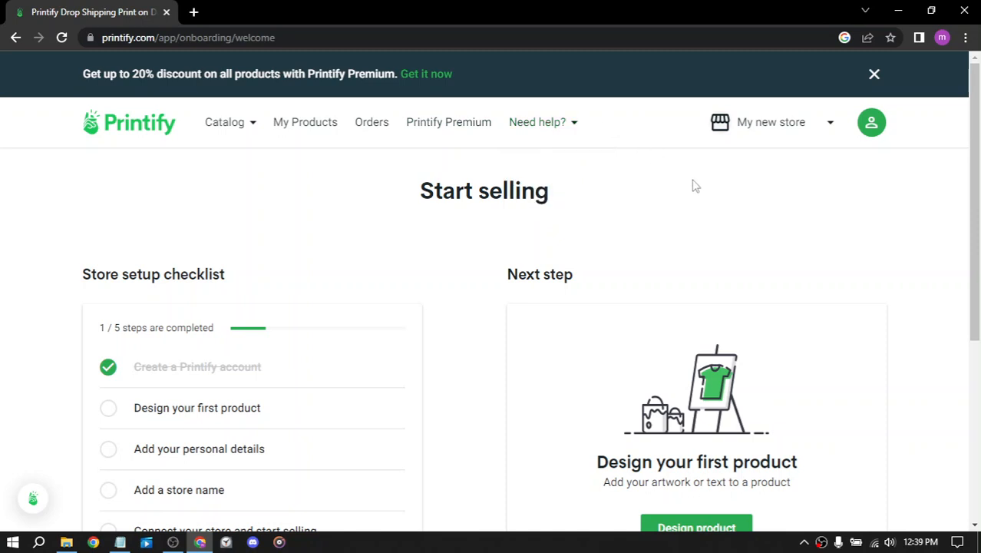
{"action": "left_click", "coordinate": [827, 128]}
{"action": "left_click", "coordinate": [827, 129]}
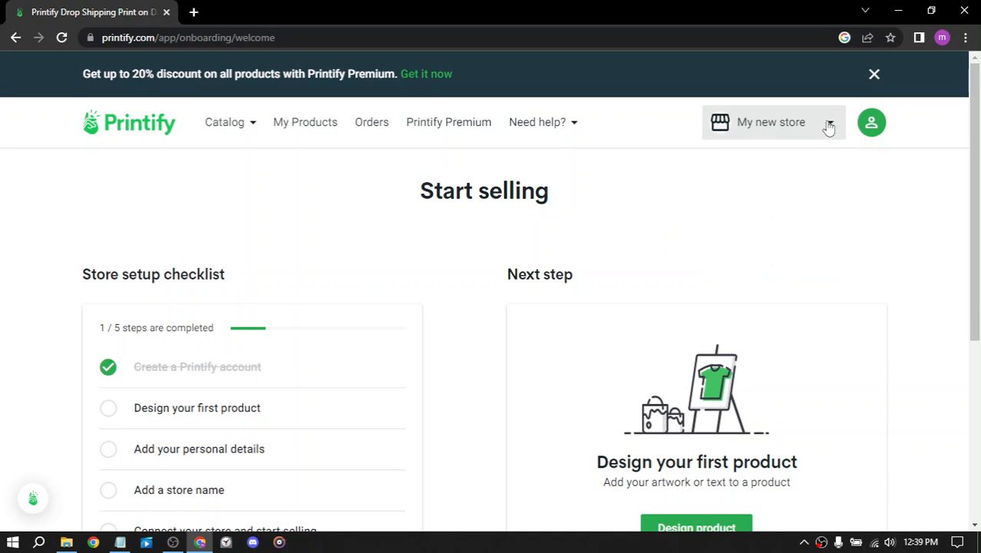
Step: Open the Printify Premium upgrade page from the account options and read the monthly plan's benefits
{"action": "left_click", "coordinate": [871, 122]}
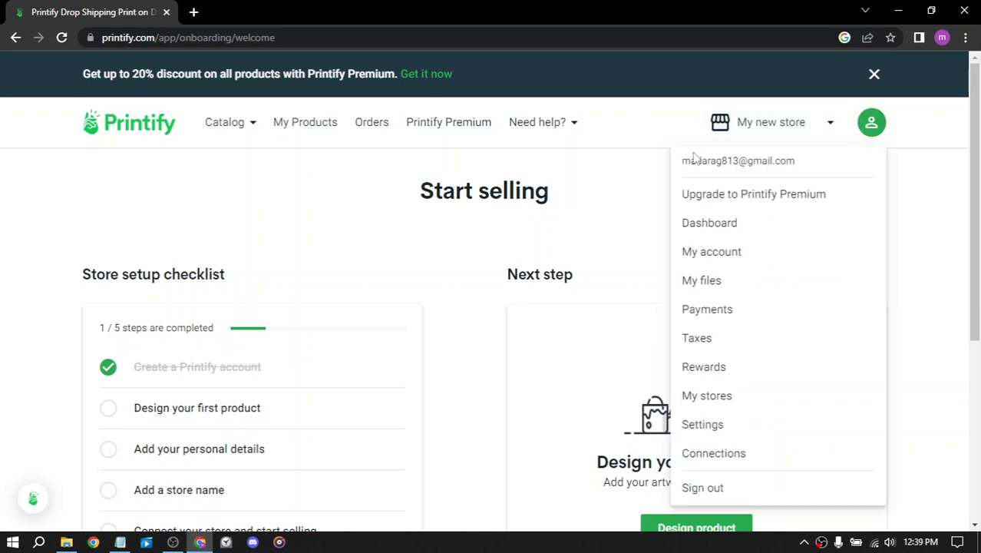
{"action": "left_click", "coordinate": [755, 201]}
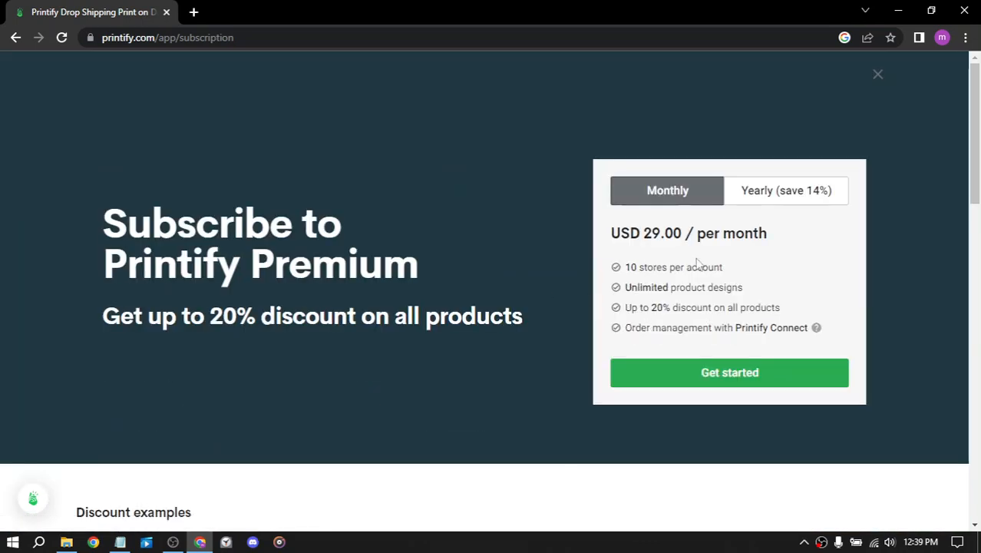
{"action": "left_click_drag", "start_coordinate": [723, 267], "coordinate": [617, 276]}
{"action": "left_click_drag", "start_coordinate": [744, 287], "coordinate": [639, 287]}
{"action": "left_click", "coordinate": [605, 297]}
{"action": "left_click_drag", "start_coordinate": [791, 307], "coordinate": [638, 308]}
{"action": "left_click_drag", "start_coordinate": [830, 327], "coordinate": [543, 337]}
{"action": "left_click", "coordinate": [543, 339]}
Step: Examine the Premium discount examples for the listed products, and close the subscription page
{"action": "scroll", "coordinate": [498, 289], "scroll_direction": "down", "scroll_amount": 5}
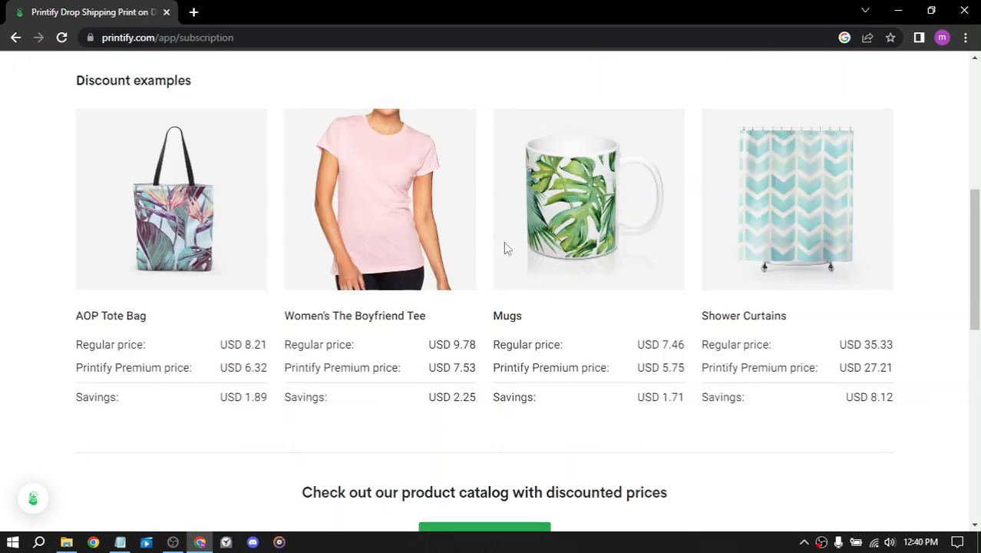
{"action": "scroll", "coordinate": [504, 247], "scroll_direction": "down", "scroll_amount": 5}
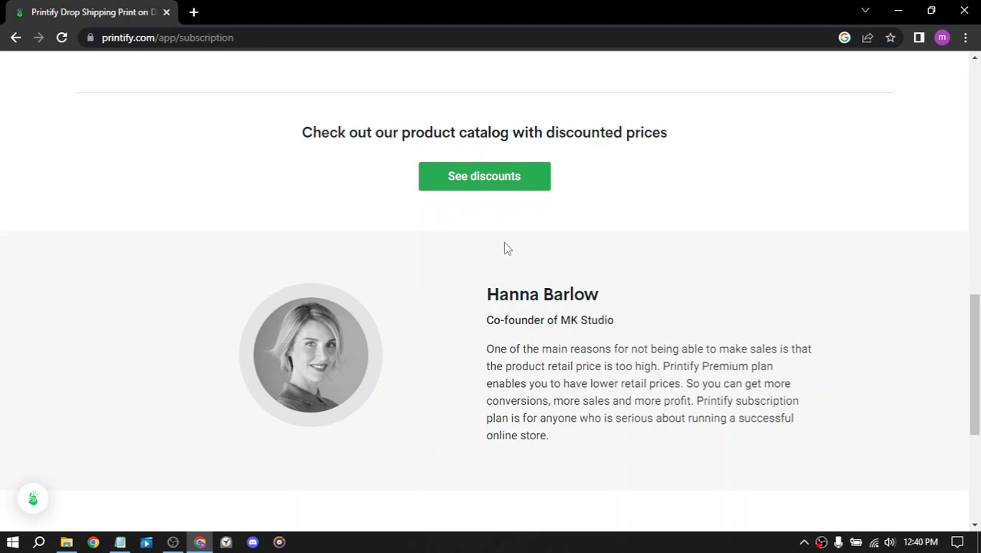
{"action": "scroll", "coordinate": [505, 247], "scroll_direction": "up", "scroll_amount": 5}
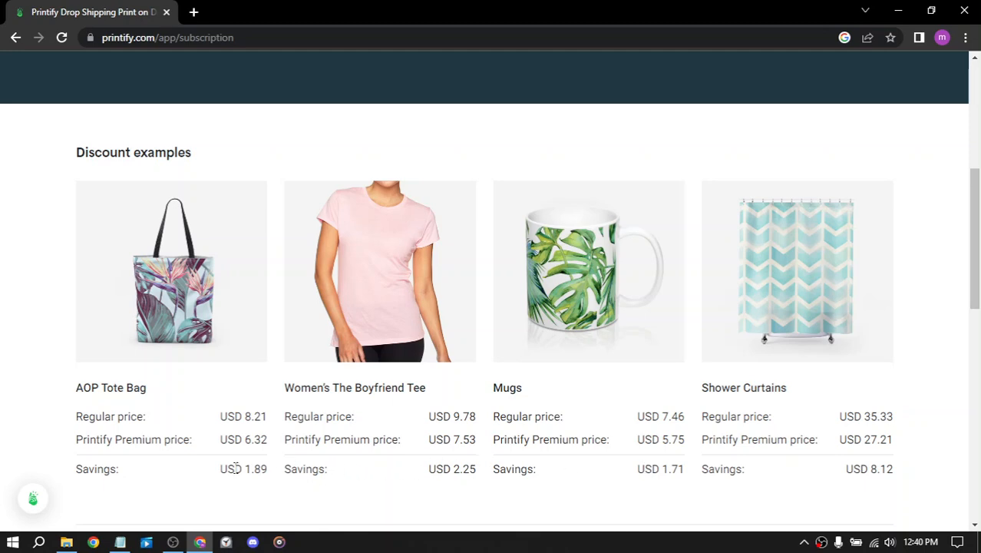
{"action": "left_click_drag", "start_coordinate": [877, 466], "coordinate": [918, 341]}
{"action": "left_click", "coordinate": [915, 326]}
{"action": "scroll", "coordinate": [911, 316], "scroll_direction": "up", "scroll_amount": 5}
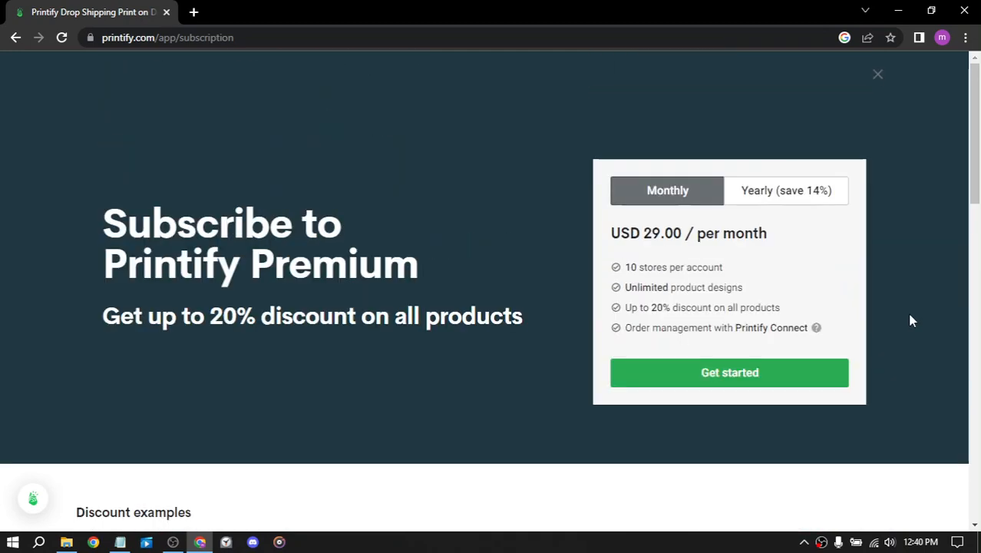
{"action": "left_click", "coordinate": [877, 74]}
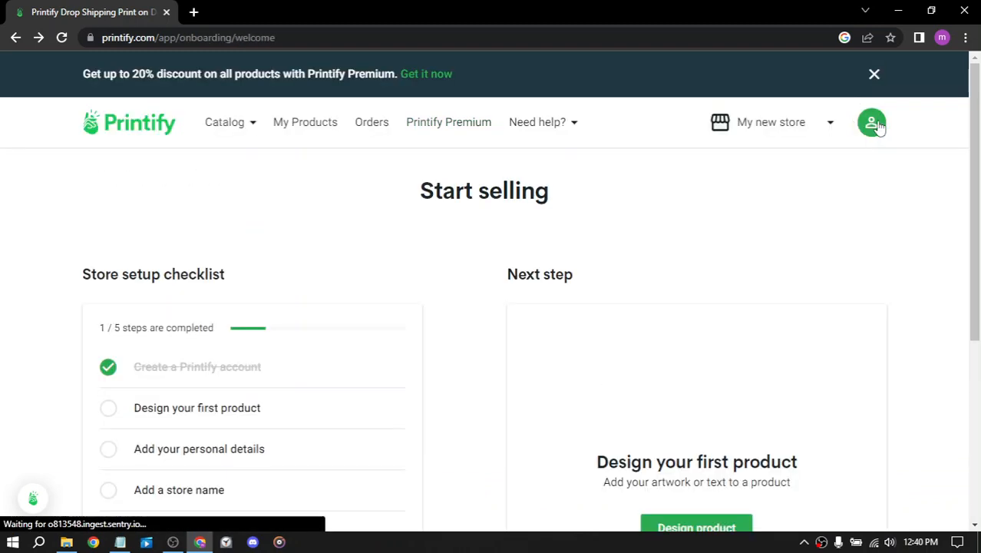
Step: Open the "Design your first product" task from the store setup checklist
{"action": "scroll", "coordinate": [300, 278], "scroll_direction": "down", "scroll_amount": 1}
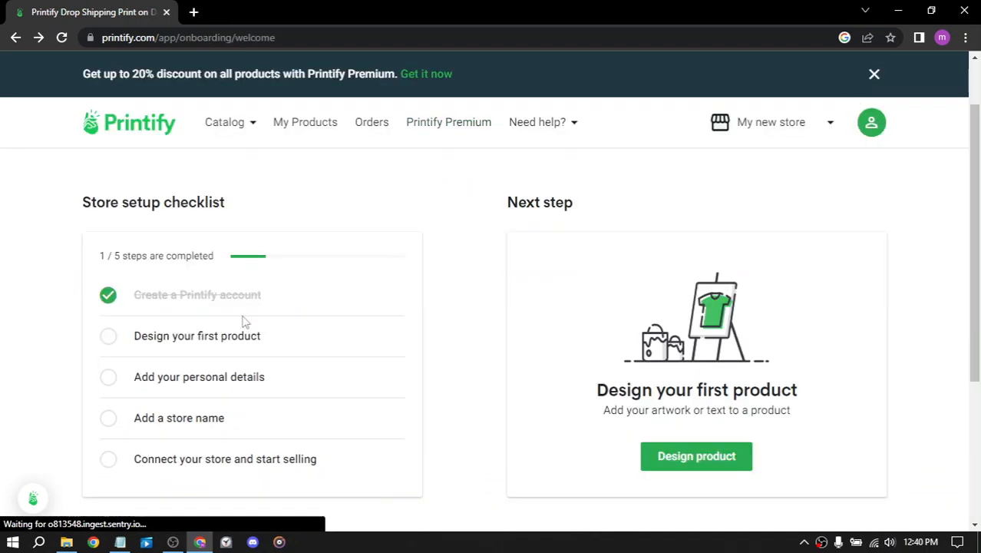
{"action": "left_click", "coordinate": [206, 342]}
{"action": "left_click", "coordinate": [206, 340]}
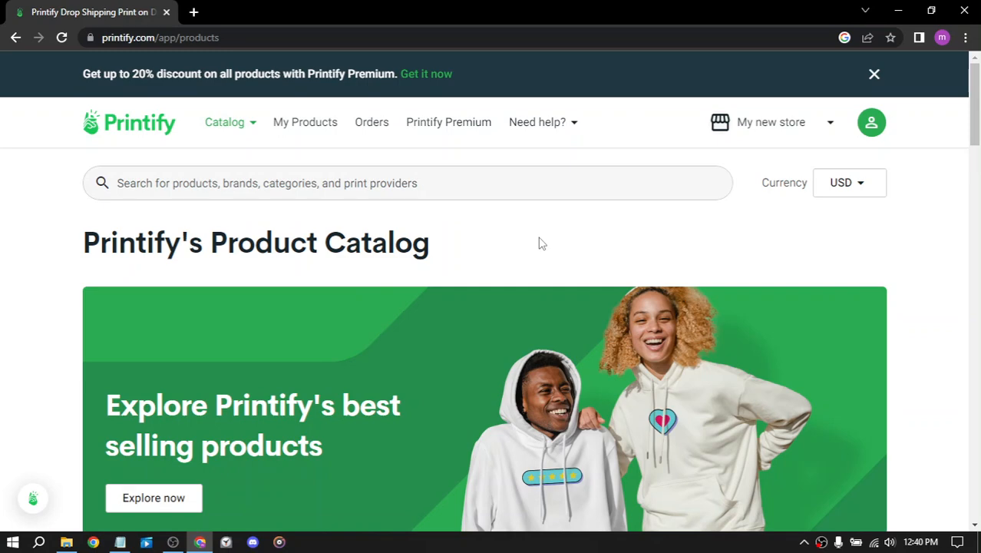
Step: Browse the product catalog's new arrivals, print providers section and product categories
{"action": "scroll", "coordinate": [539, 243], "scroll_direction": "down", "scroll_amount": 1}
{"action": "scroll", "coordinate": [491, 216], "scroll_direction": "down", "scroll_amount": 3}
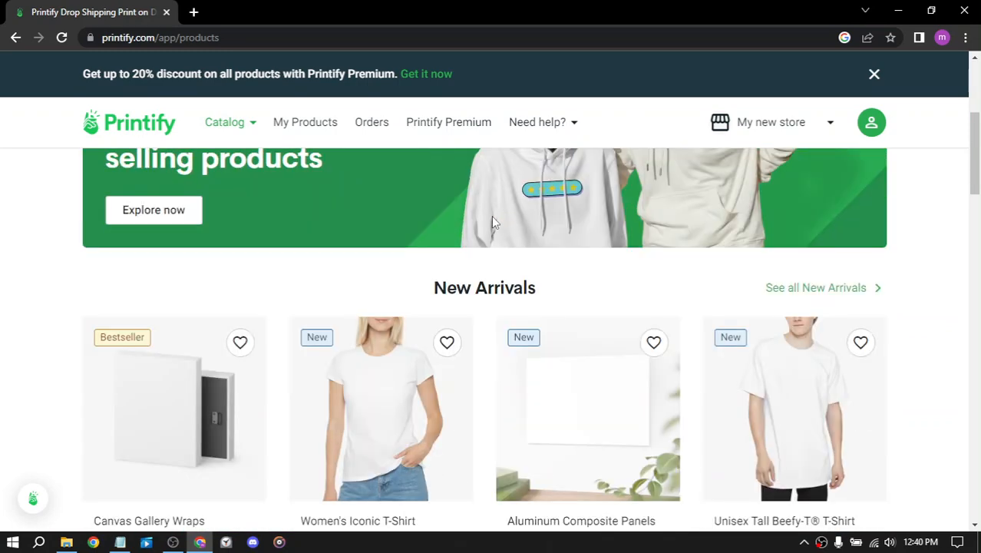
{"action": "scroll", "coordinate": [484, 219], "scroll_direction": "up", "scroll_amount": 2}
{"action": "scroll", "coordinate": [475, 221], "scroll_direction": "down", "scroll_amount": 3}
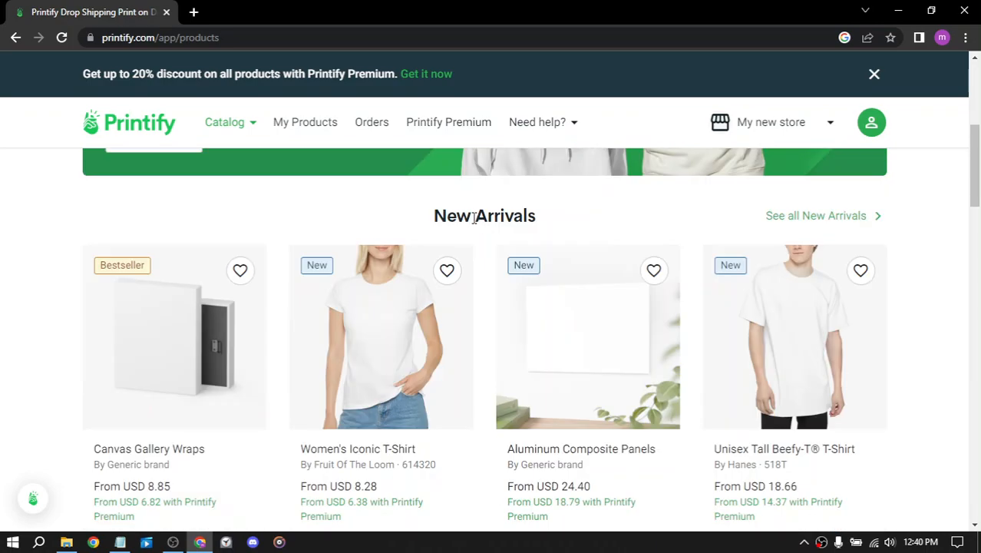
{"action": "scroll", "coordinate": [526, 242], "scroll_direction": "up", "scroll_amount": 4}
{"action": "scroll", "coordinate": [528, 242], "scroll_direction": "up", "scroll_amount": 1}
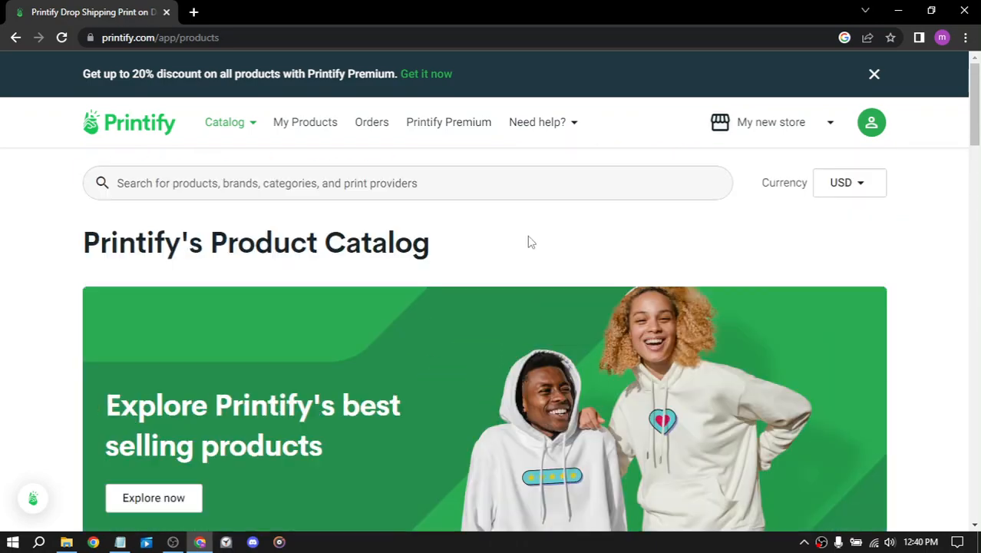
{"action": "scroll", "coordinate": [527, 242], "scroll_direction": "down", "scroll_amount": 8}
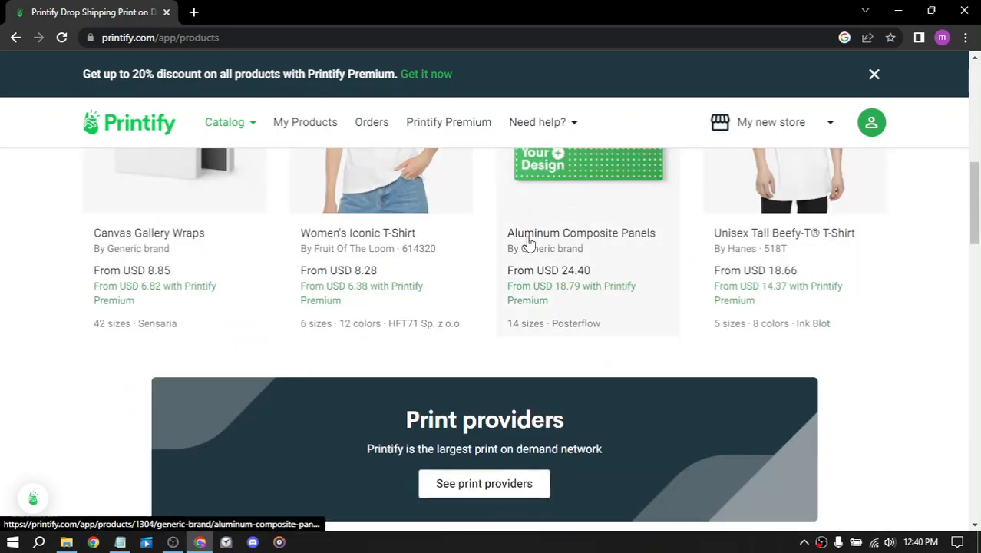
{"action": "scroll", "coordinate": [324, 236], "scroll_direction": "up", "scroll_amount": 3}
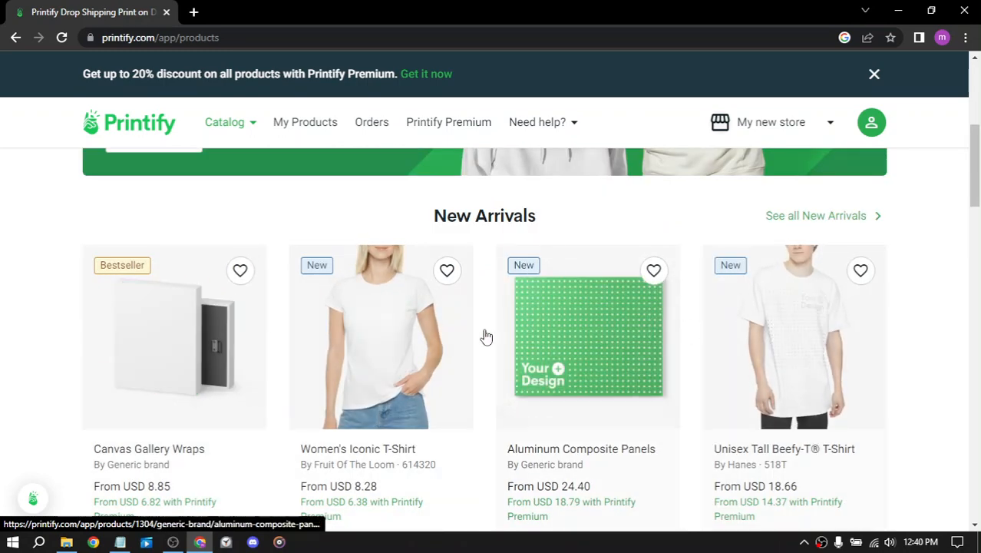
{"action": "scroll", "coordinate": [423, 324], "scroll_direction": "down", "scroll_amount": 7}
{"action": "scroll", "coordinate": [333, 314], "scroll_direction": "down", "scroll_amount": 4}
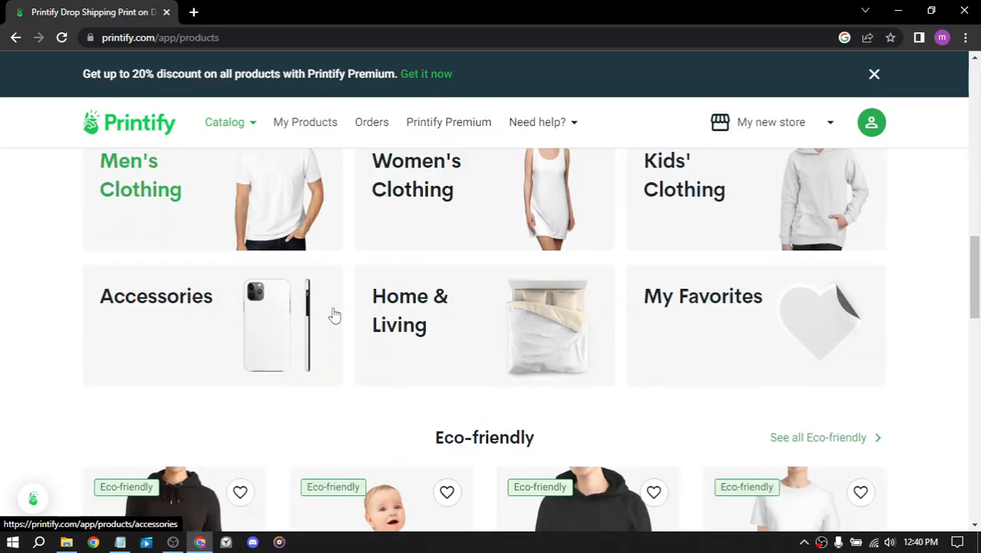
{"action": "scroll", "coordinate": [354, 303], "scroll_direction": "up", "scroll_amount": 4}
{"action": "scroll", "coordinate": [357, 303], "scroll_direction": "up", "scroll_amount": 7}
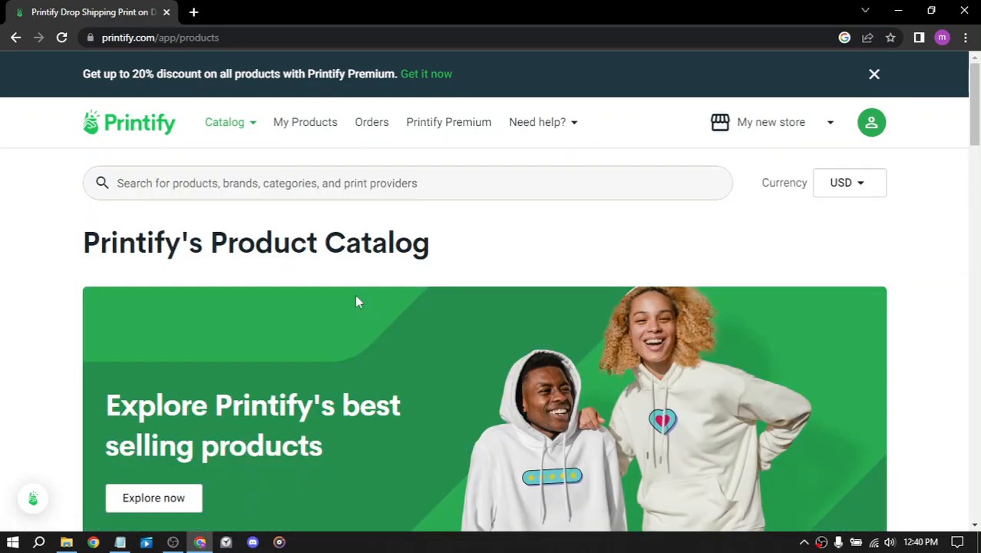
Step: Return to the account dashboard and start designing the first product from the Next step card
{"action": "left_click", "coordinate": [829, 124]}
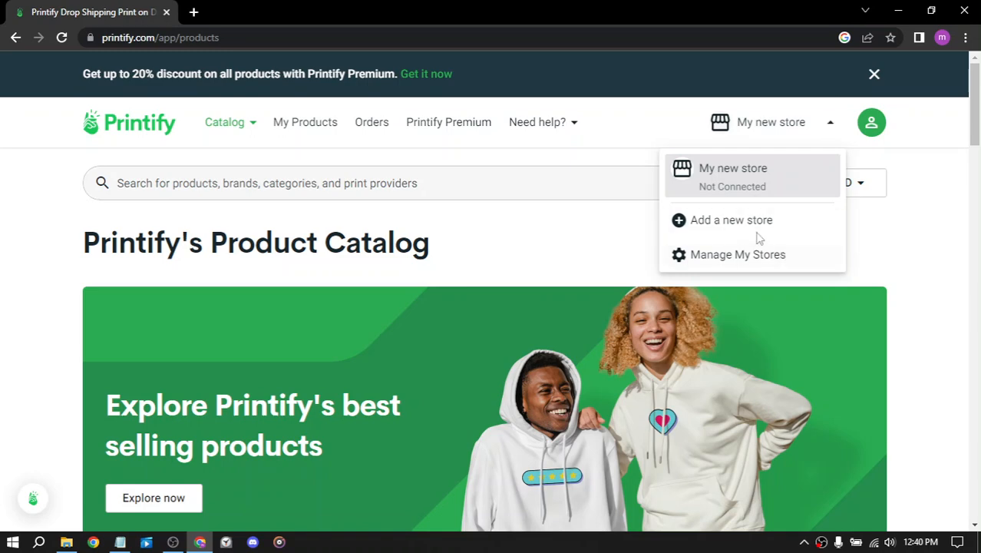
{"action": "left_click", "coordinate": [830, 119]}
{"action": "left_click", "coordinate": [873, 125]}
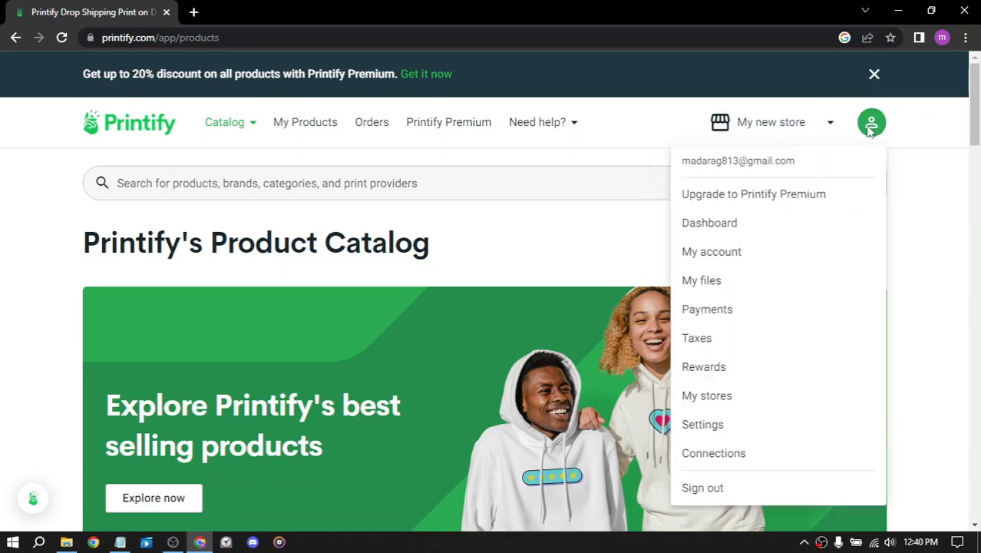
{"action": "left_click", "coordinate": [727, 228]}
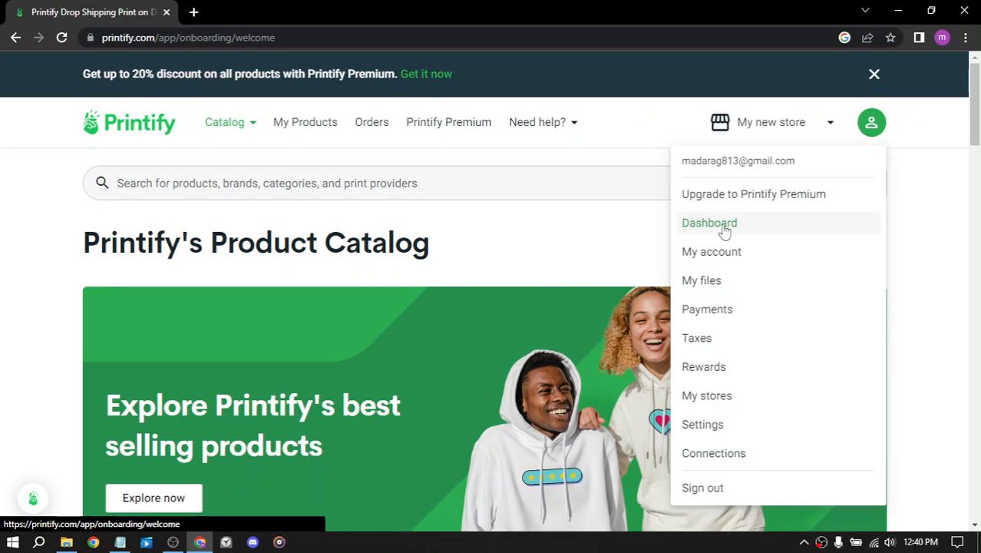
{"action": "scroll", "coordinate": [631, 292], "scroll_direction": "down", "scroll_amount": 2}
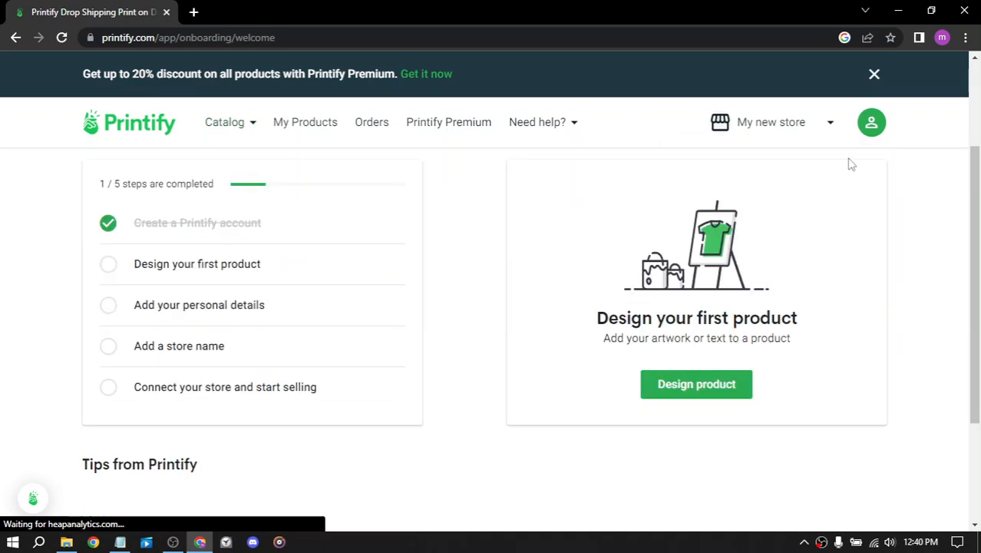
{"action": "left_click", "coordinate": [711, 387]}
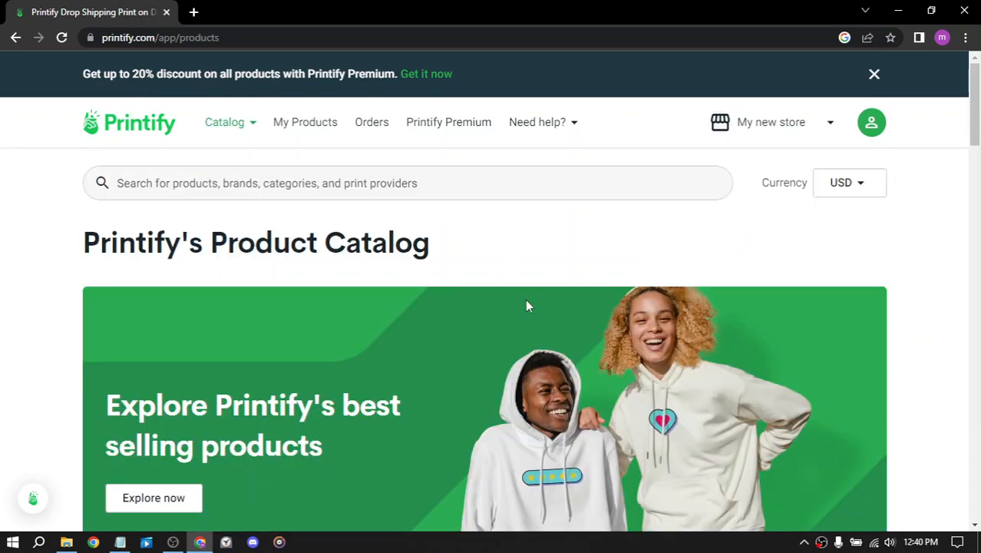
Step: Look through the whole product catalog page, from the category tiles to the last product listings
{"action": "scroll", "coordinate": [526, 303], "scroll_direction": "down", "scroll_amount": 2}
{"action": "scroll", "coordinate": [530, 299], "scroll_direction": "up", "scroll_amount": 1}
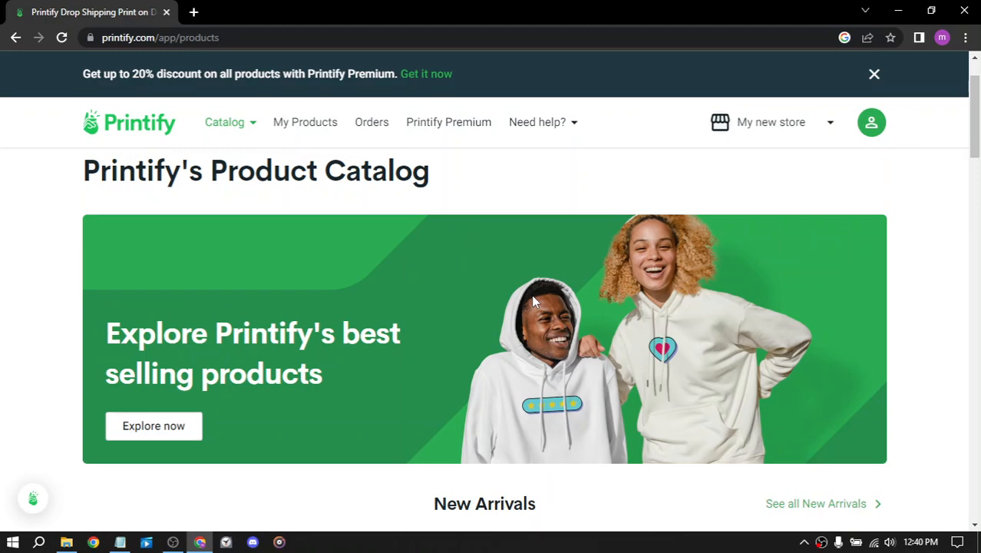
{"action": "scroll", "coordinate": [530, 292], "scroll_direction": "down", "scroll_amount": 10}
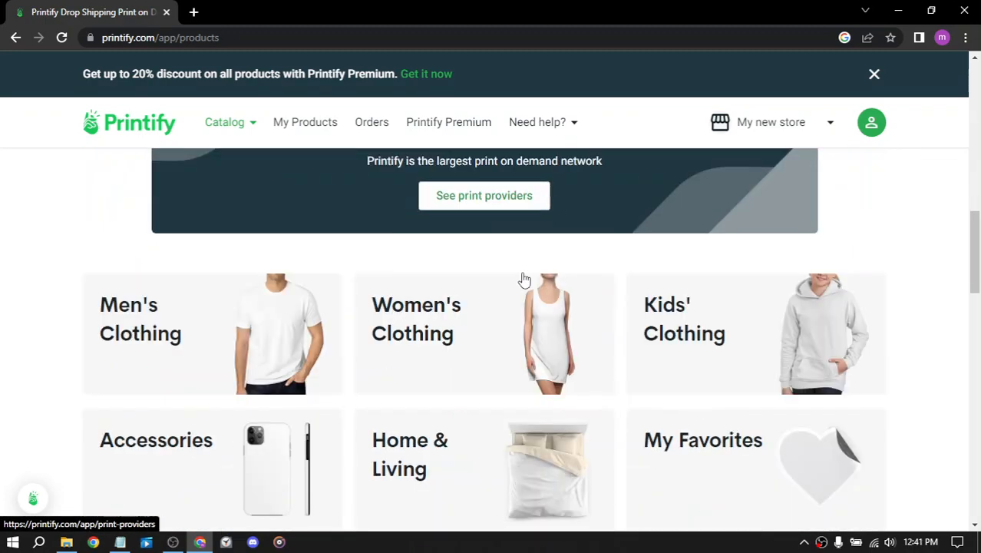
{"action": "scroll", "coordinate": [524, 279], "scroll_direction": "down", "scroll_amount": 12}
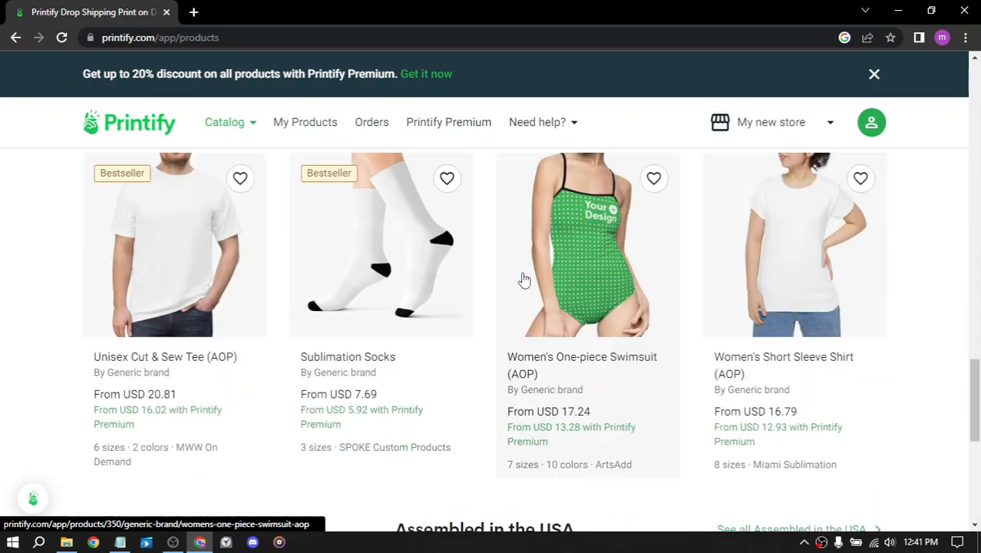
{"action": "scroll", "coordinate": [521, 282], "scroll_direction": "down", "scroll_amount": 6}
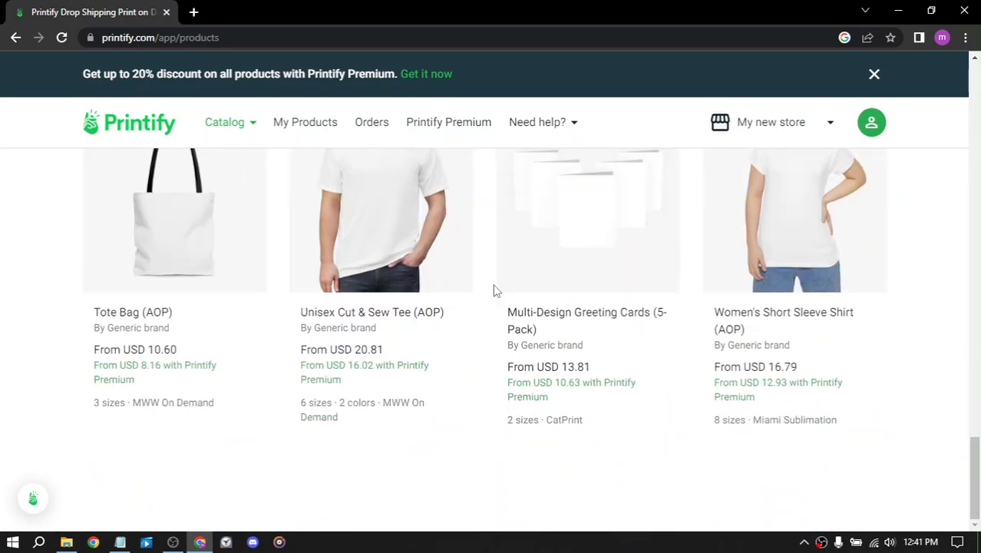
Step: Open the Aluminum Composite Panels product from the catalog's New Arrivals
{"action": "scroll", "coordinate": [494, 290], "scroll_direction": "up", "scroll_amount": 15}
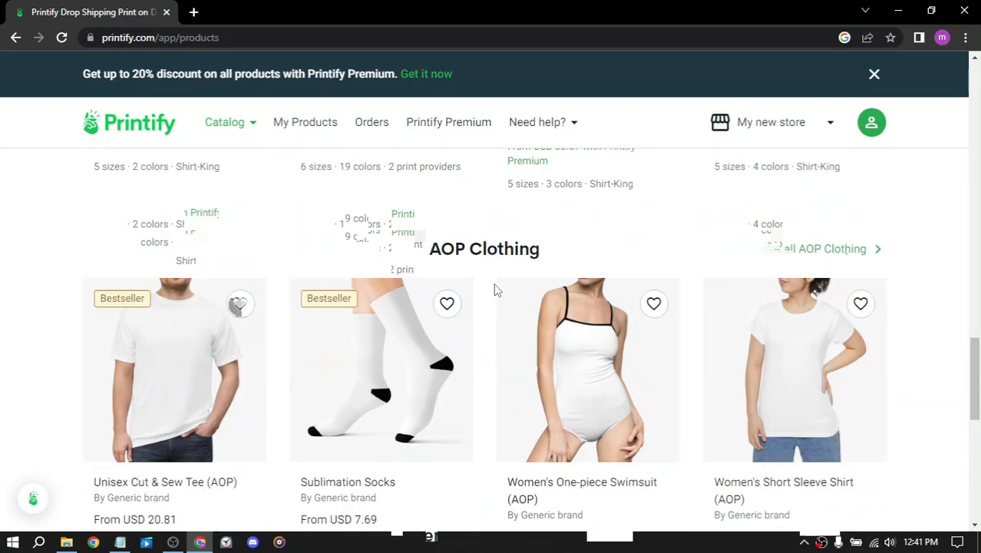
{"action": "scroll", "coordinate": [494, 290], "scroll_direction": "up", "scroll_amount": 8}
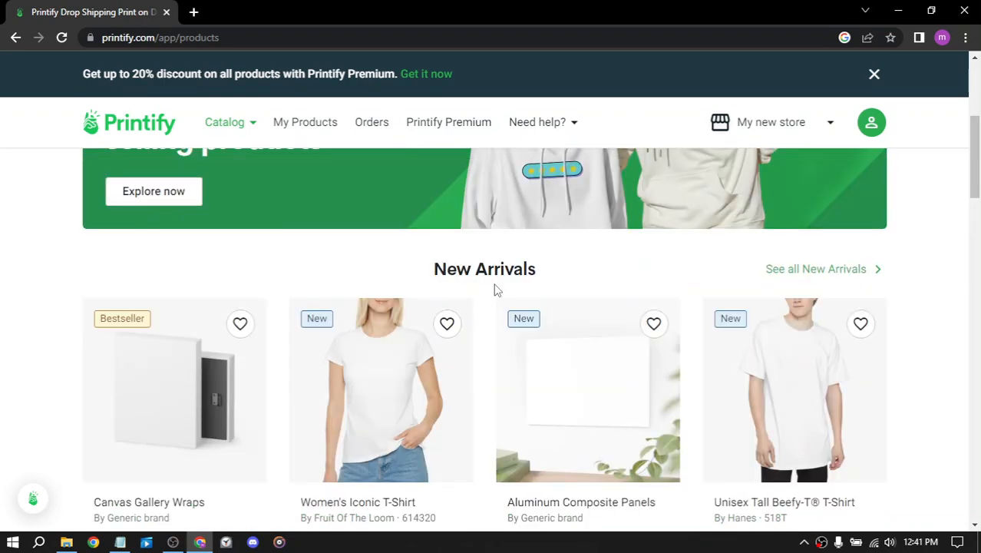
{"action": "left_click", "coordinate": [615, 377]}
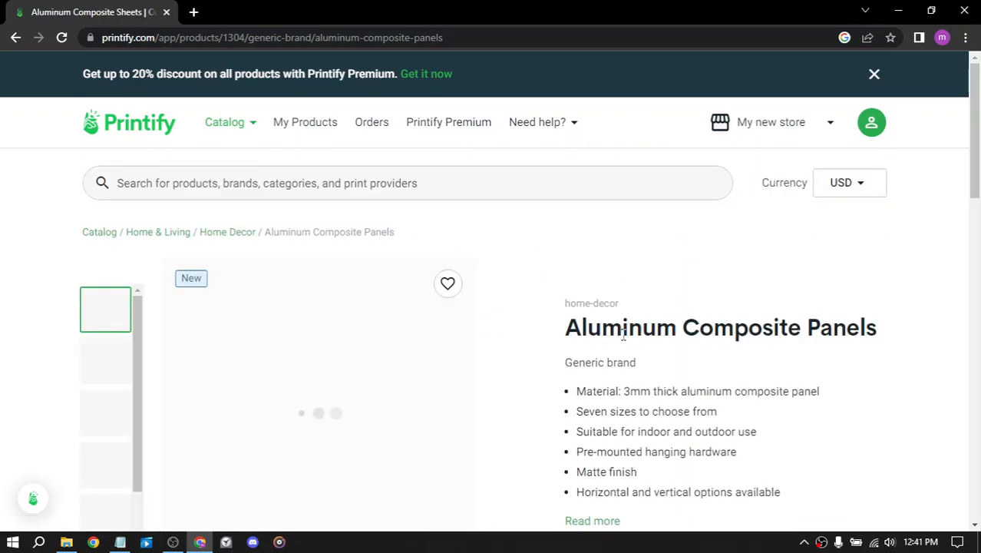
Step: Look over the panel's details and print providers, and start designing it with Posterflow
{"action": "scroll", "coordinate": [568, 299], "scroll_direction": "down", "scroll_amount": 3}
{"action": "scroll", "coordinate": [620, 285], "scroll_direction": "up", "scroll_amount": 2}
{"action": "scroll", "coordinate": [622, 291], "scroll_direction": "down", "scroll_amount": 2}
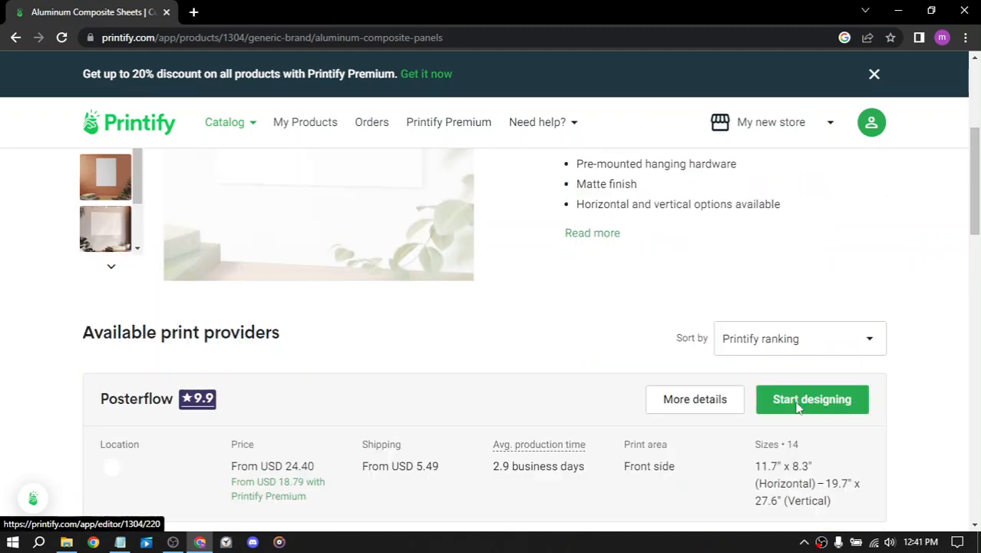
{"action": "left_click", "coordinate": [798, 407]}
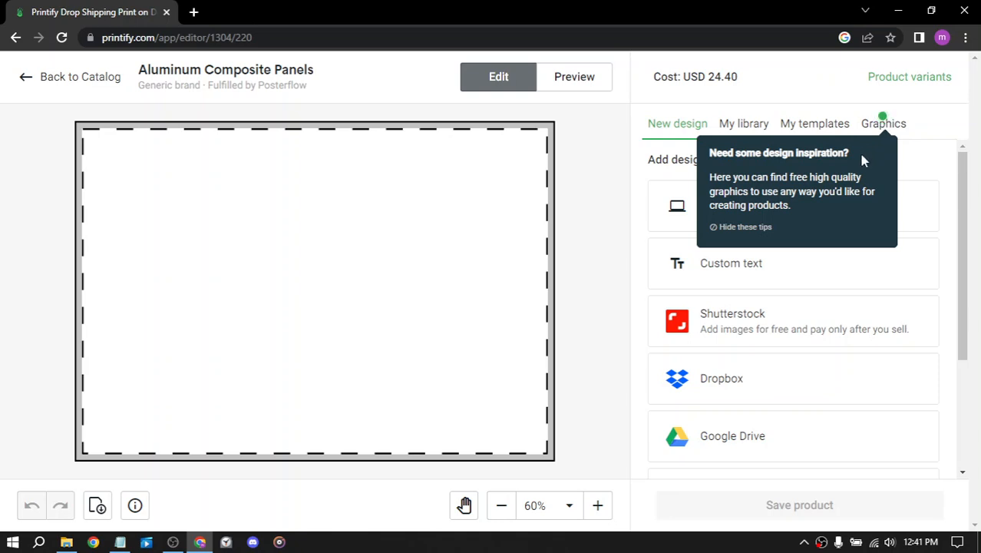
Step: Hide the editor tips and examine the free graphics, saved templates, design sources and print file requirements
{"action": "left_click", "coordinate": [741, 227]}
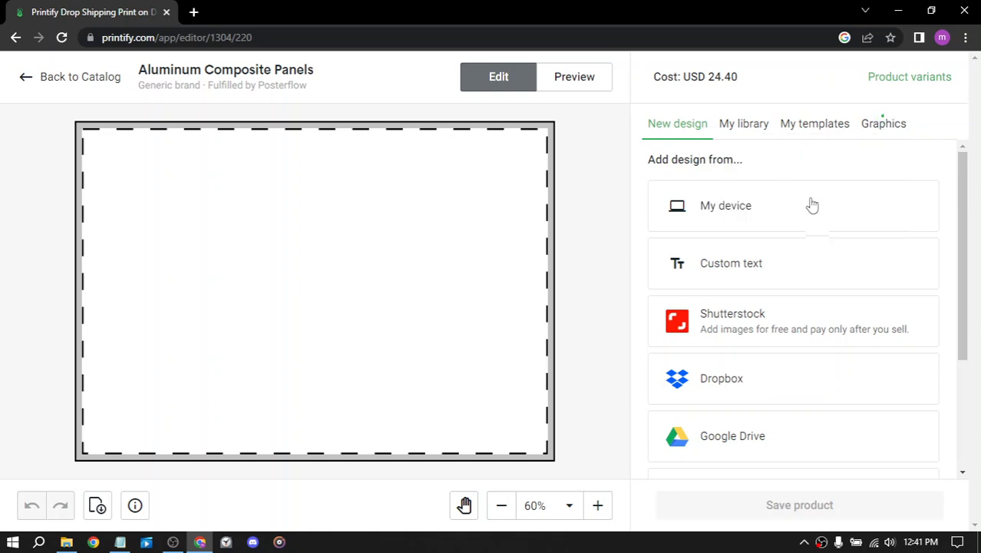
{"action": "left_click", "coordinate": [879, 130]}
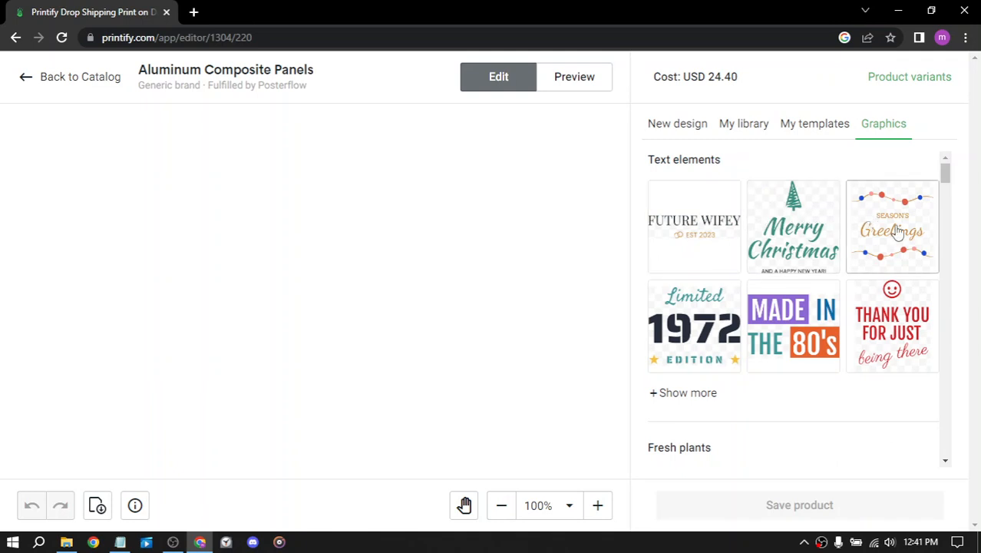
{"action": "left_click", "coordinate": [825, 132]}
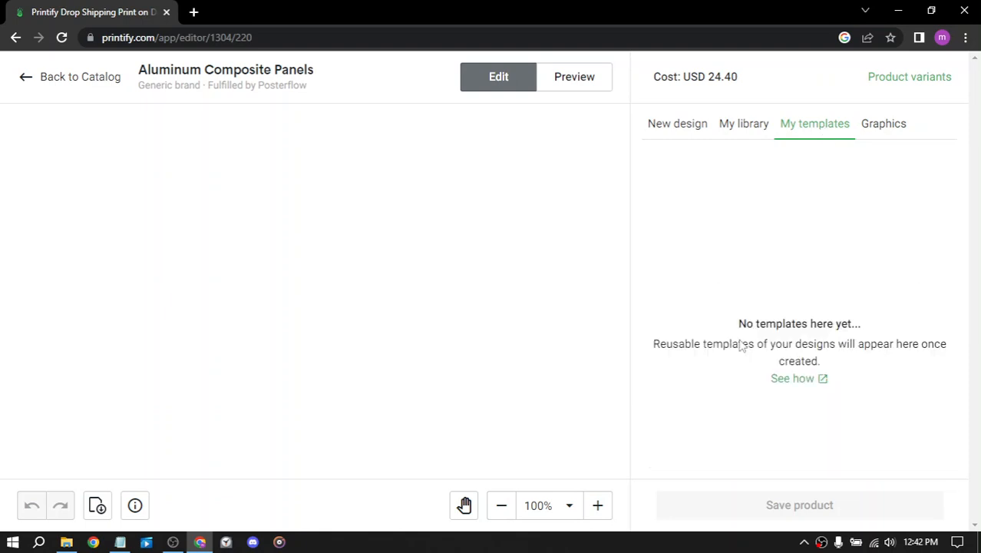
{"action": "left_click", "coordinate": [662, 137]}
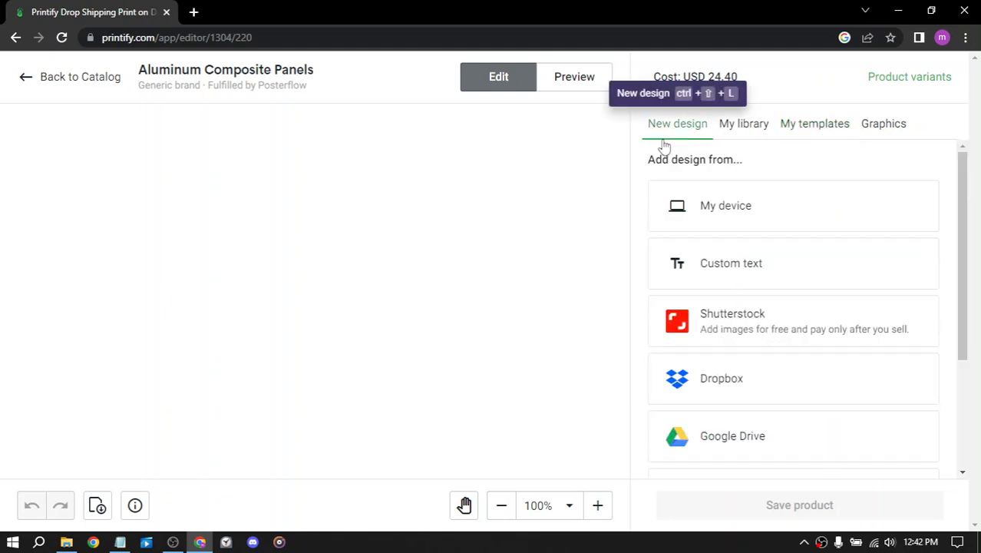
{"action": "scroll", "coordinate": [766, 228], "scroll_direction": "down", "scroll_amount": 2}
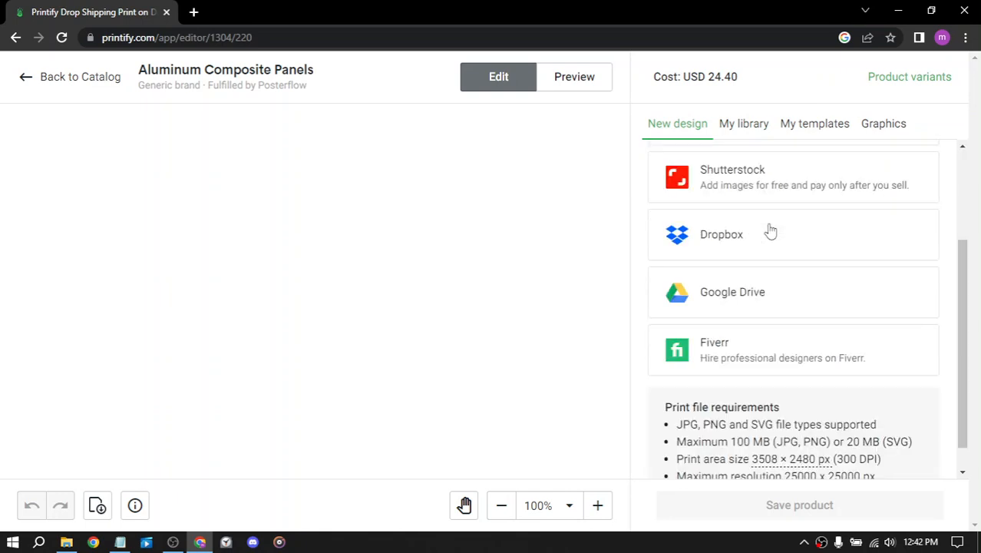
{"action": "scroll", "coordinate": [768, 228], "scroll_direction": "up", "scroll_amount": 1}
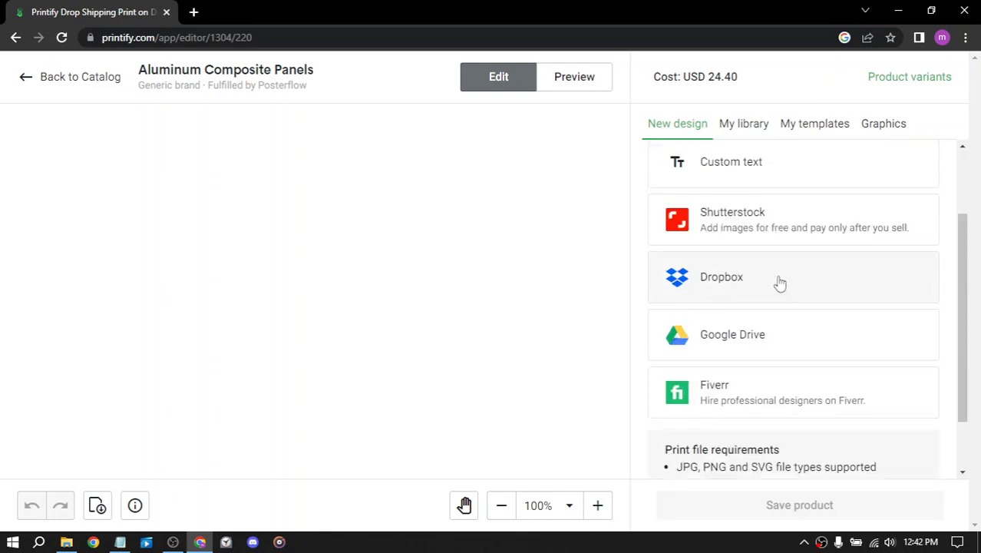
{"action": "scroll", "coordinate": [768, 284], "scroll_direction": "down", "scroll_amount": 1}
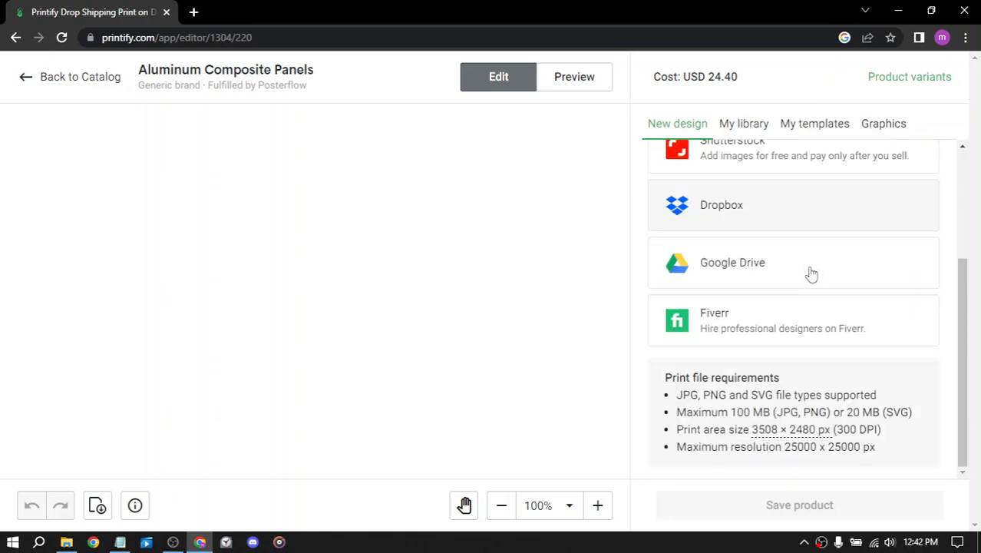
{"action": "scroll", "coordinate": [722, 374], "scroll_direction": "up", "scroll_amount": 2}
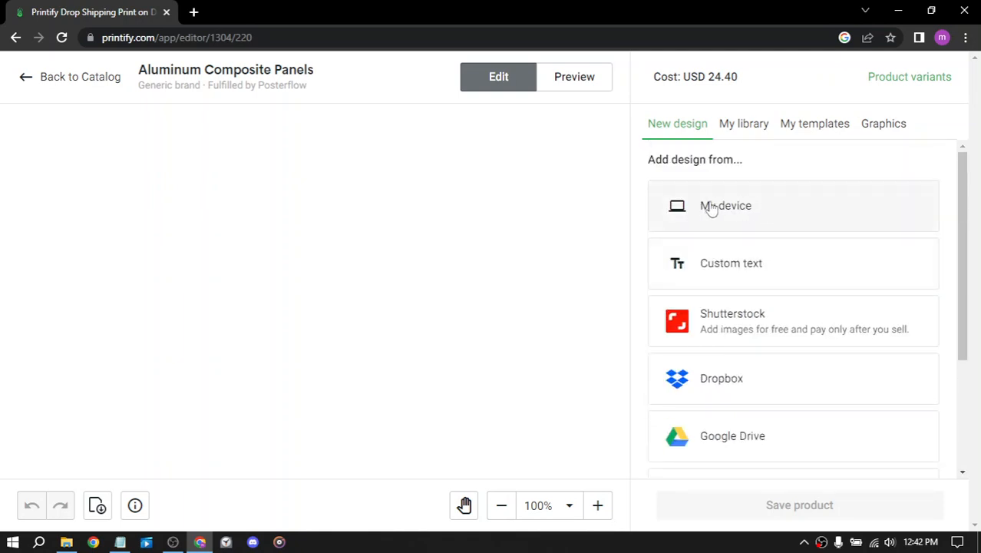
Step: Try adding the CHESS image from the Downloads folder to the panel, and undo it
{"action": "left_click", "coordinate": [715, 214]}
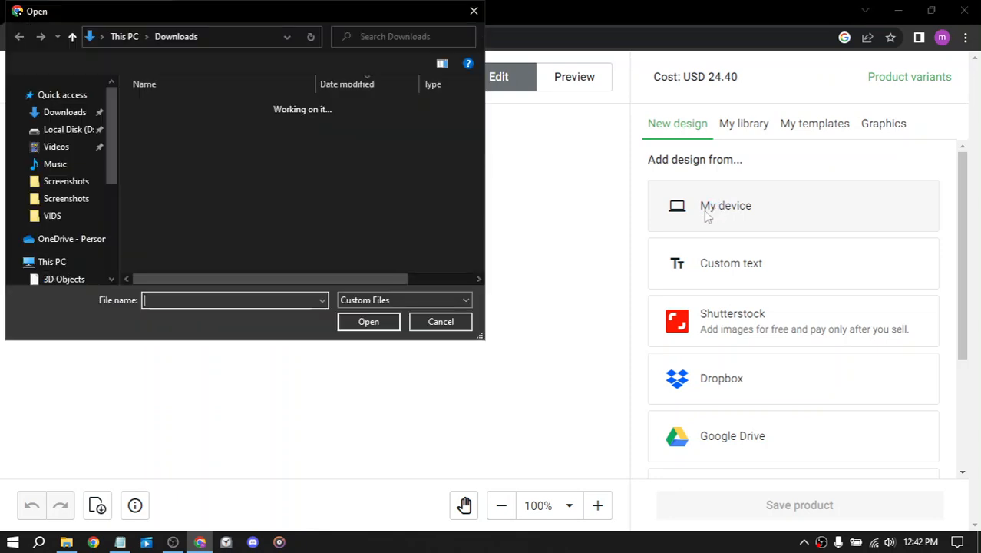
{"action": "left_click", "coordinate": [182, 129]}
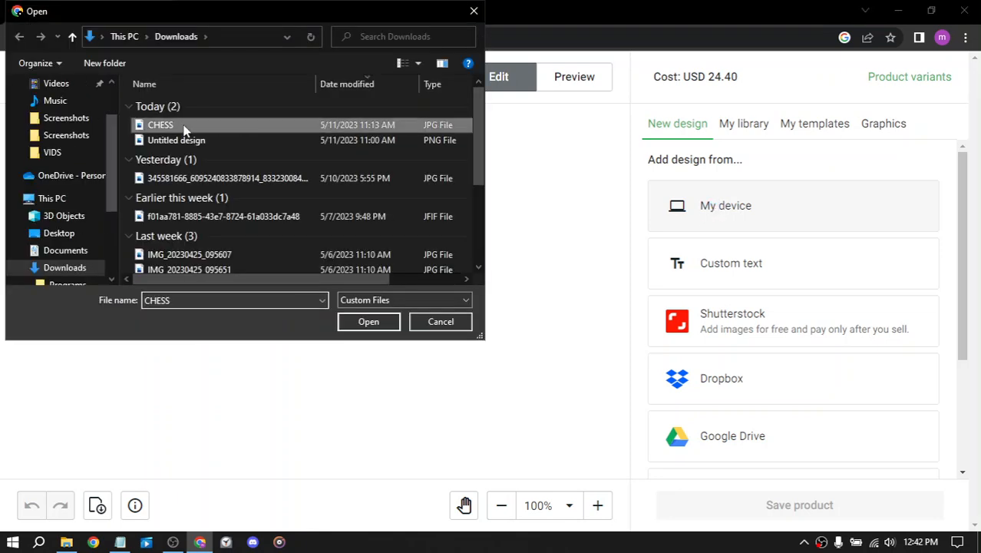
{"action": "left_click", "coordinate": [383, 321]}
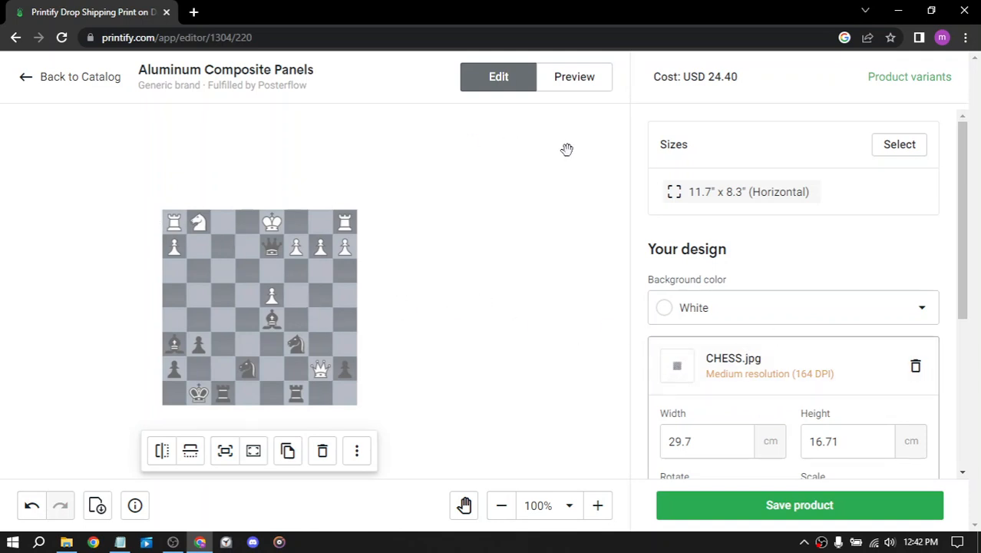
{"action": "left_click", "coordinate": [31, 506]}
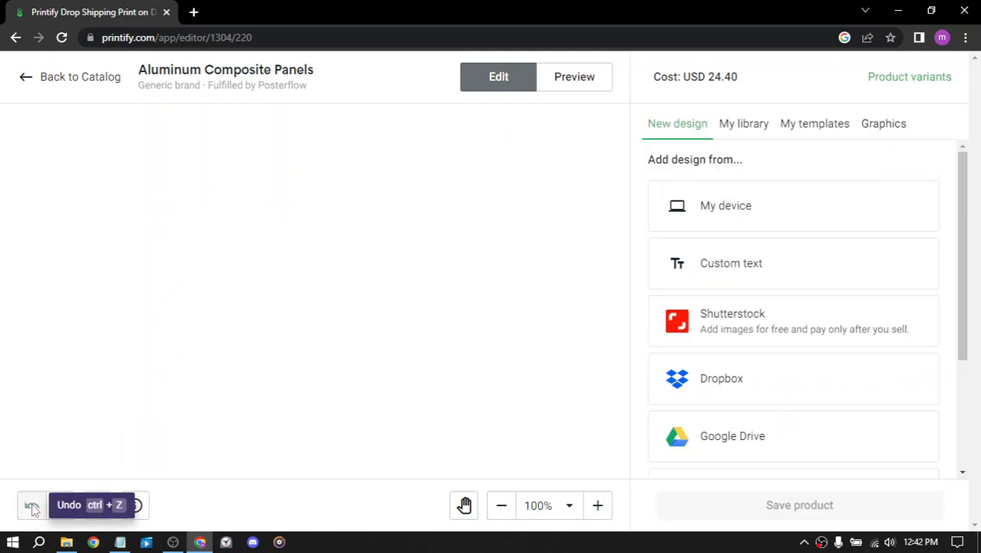
Step: Add the board.jpeg image from the Downloads folder to the panel design
{"action": "left_click", "coordinate": [724, 214]}
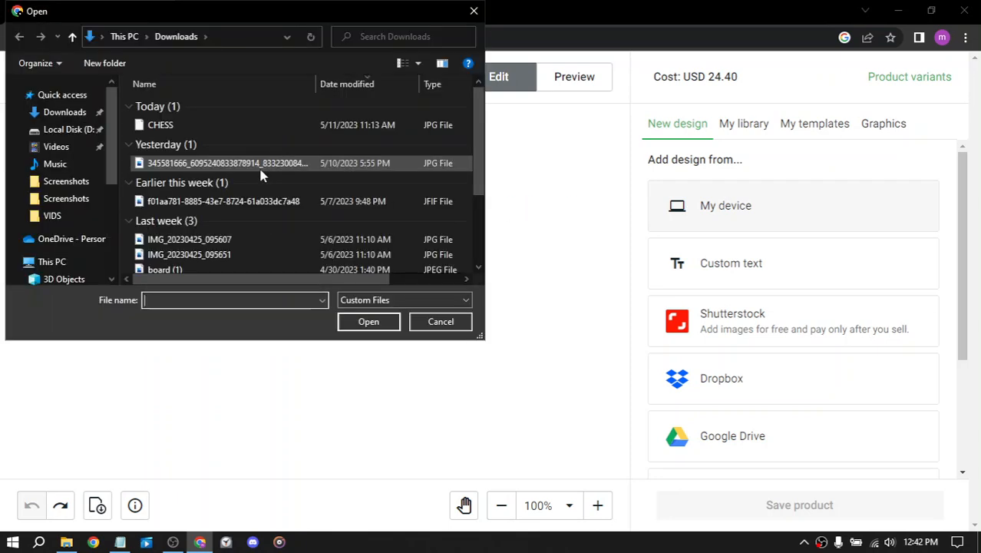
{"action": "scroll", "coordinate": [252, 158], "scroll_direction": "down", "scroll_amount": 2}
{"action": "left_click", "coordinate": [209, 237]}
{"action": "left_click", "coordinate": [362, 321]}
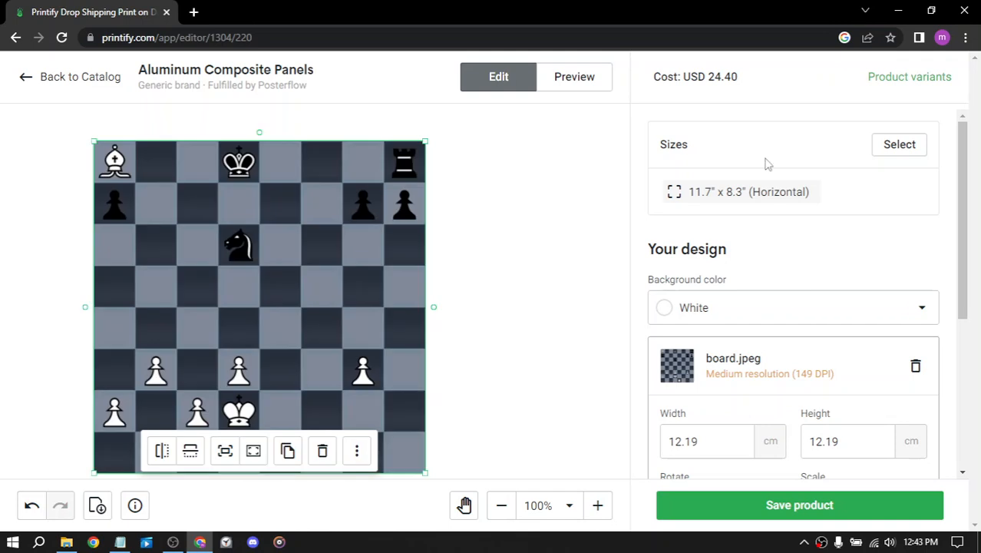
Step: Try right-aligning the chessboard image on the panel, return it to horizontal center alignment and deselect it
{"action": "scroll", "coordinate": [773, 197], "scroll_direction": "down", "scroll_amount": 3}
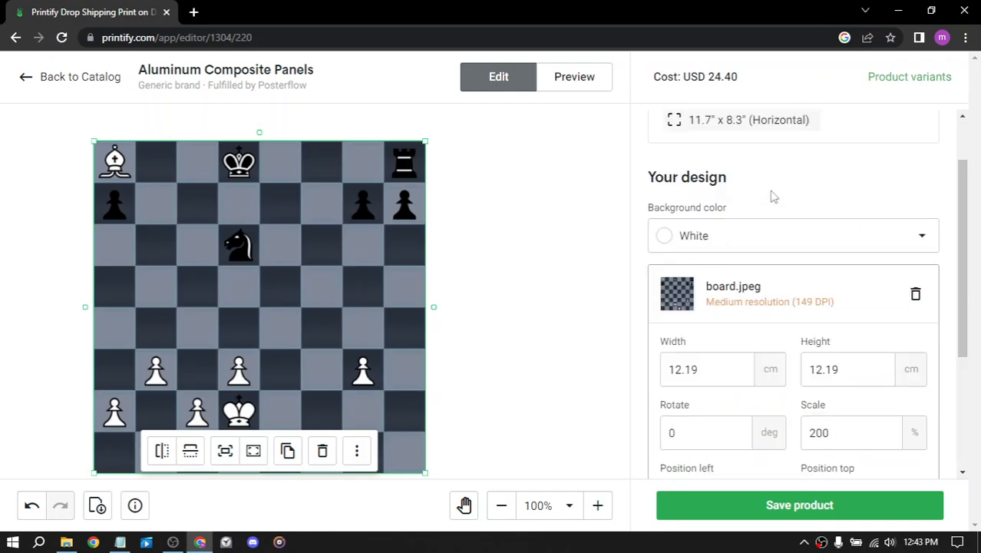
{"action": "scroll", "coordinate": [799, 264], "scroll_direction": "down", "scroll_amount": 1}
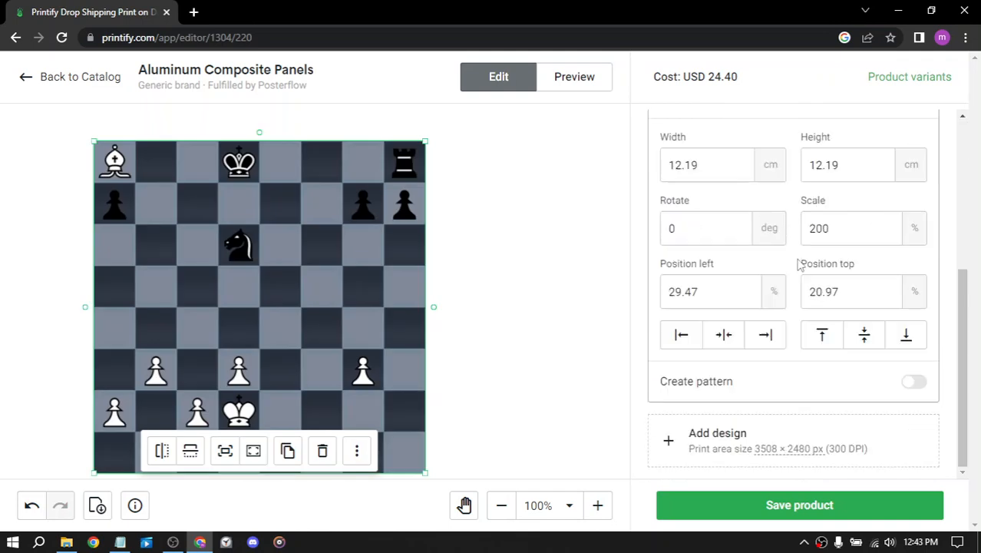
{"action": "left_click", "coordinate": [737, 342]}
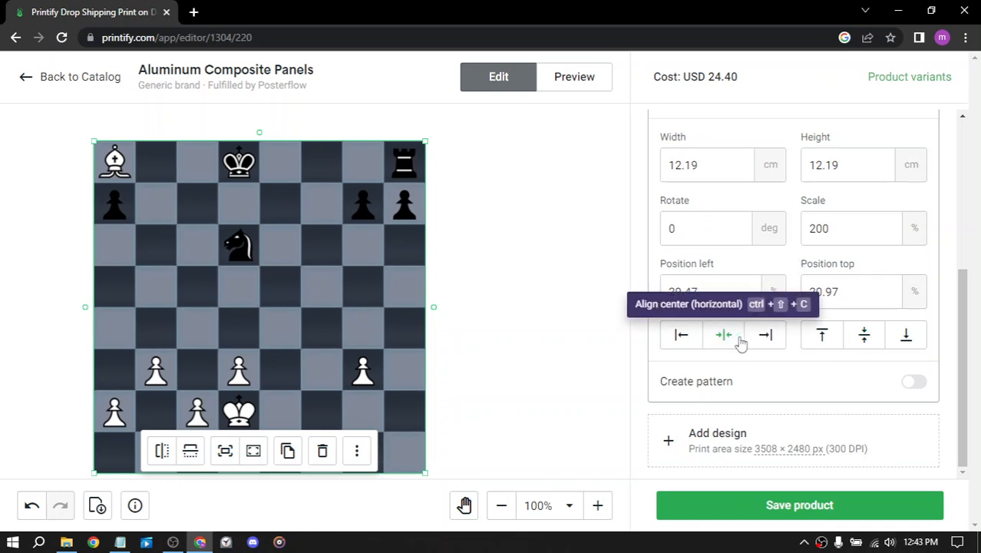
{"action": "left_click", "coordinate": [767, 340]}
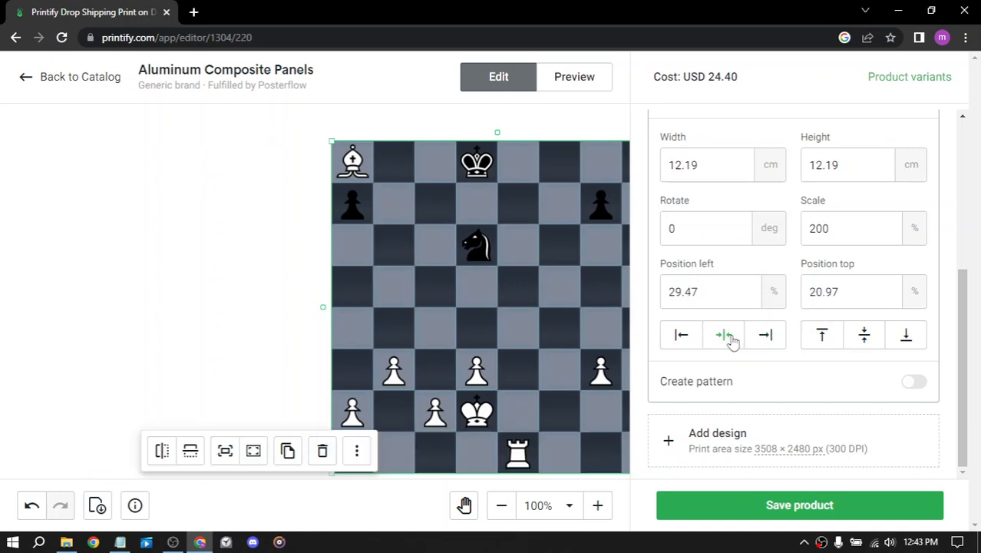
{"action": "left_click", "coordinate": [733, 337]}
{"action": "scroll", "coordinate": [781, 217], "scroll_direction": "up", "scroll_amount": 4}
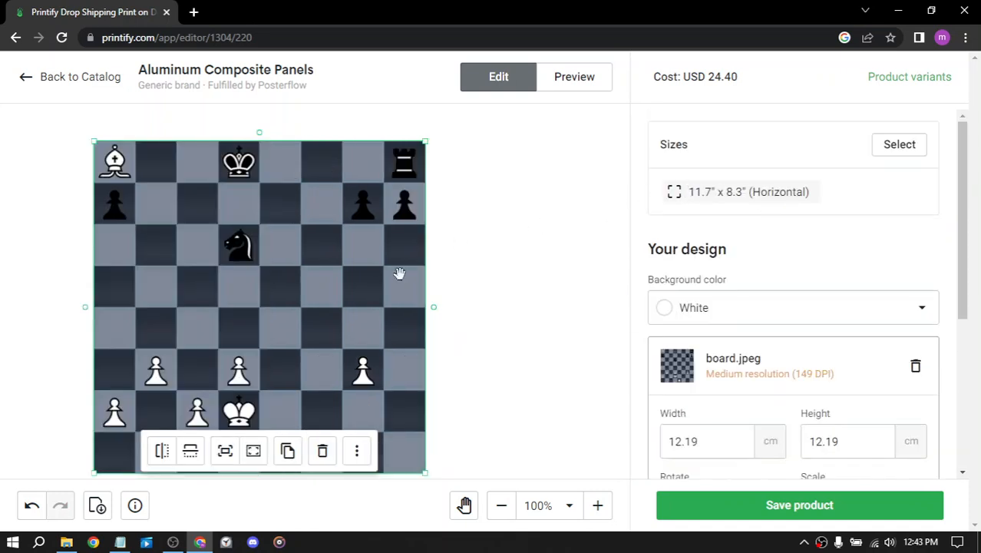
{"action": "left_click", "coordinate": [500, 317]}
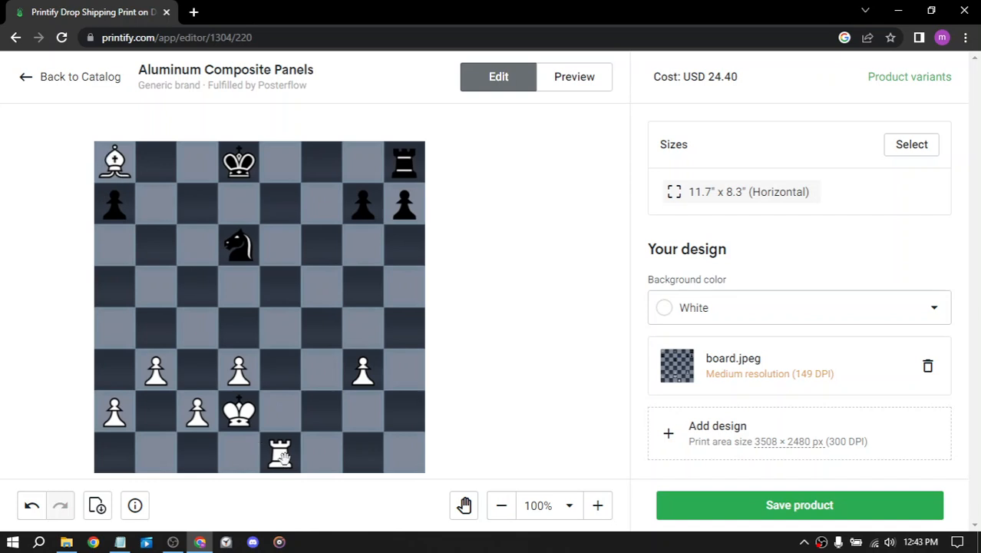
Step: Move the chessboard image off center, and realign it to the panel's center horizontally and vertically
{"action": "left_click_drag", "start_coordinate": [266, 288], "coordinate": [311, 395]}
{"action": "scroll", "coordinate": [737, 325], "scroll_direction": "down", "scroll_amount": 3}
{"action": "left_click", "coordinate": [724, 334]}
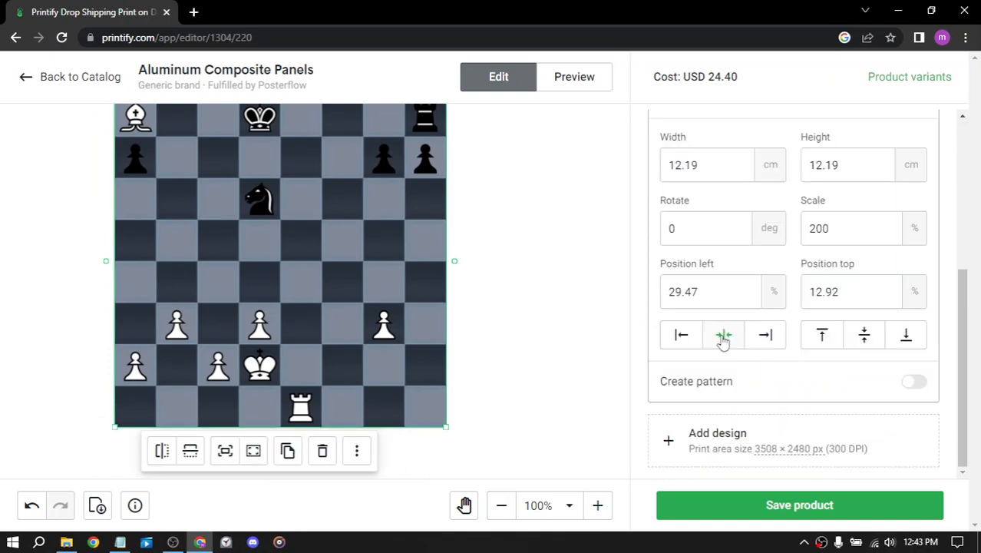
{"action": "left_click", "coordinate": [871, 339]}
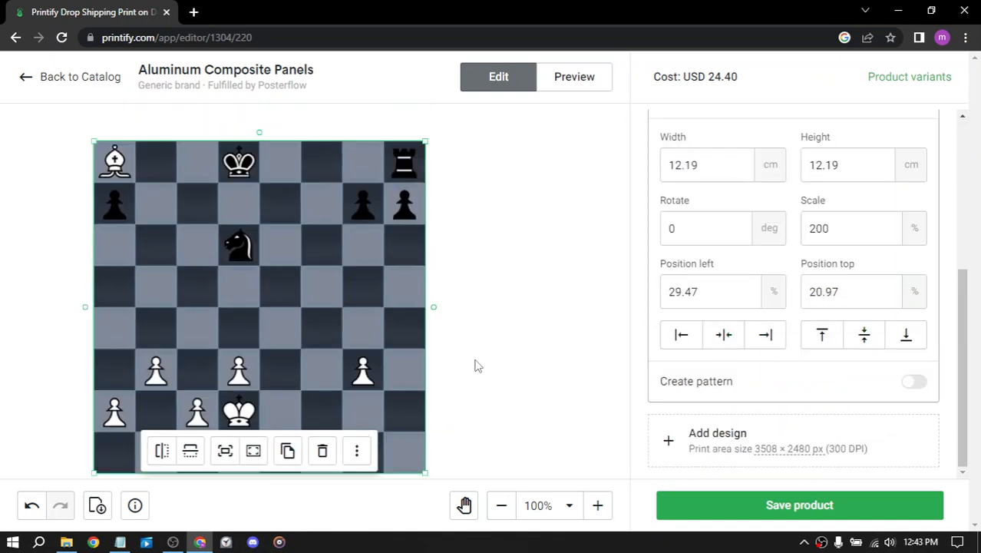
Step: Deselect the chessboard image and save the panel product
{"action": "left_click", "coordinate": [471, 369]}
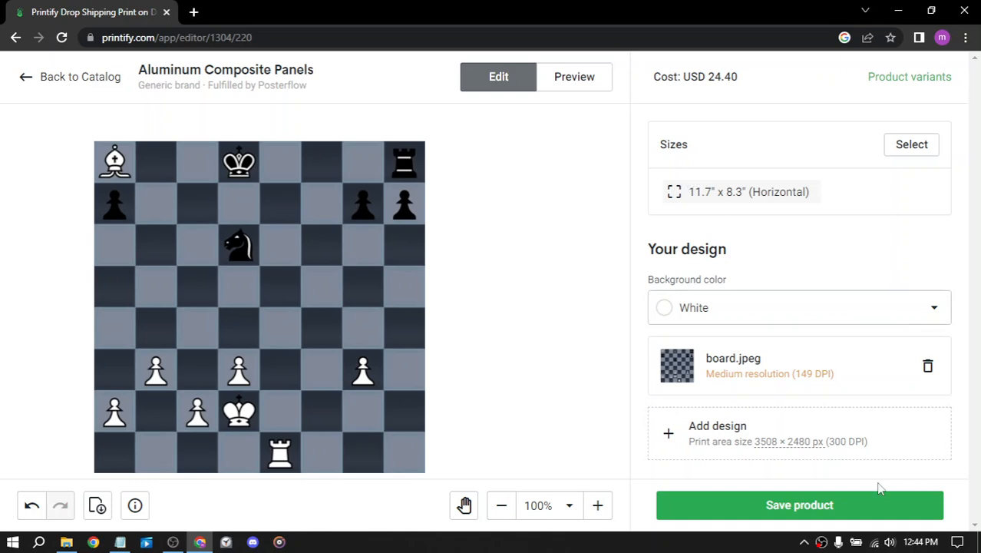
{"action": "left_click", "coordinate": [800, 506]}
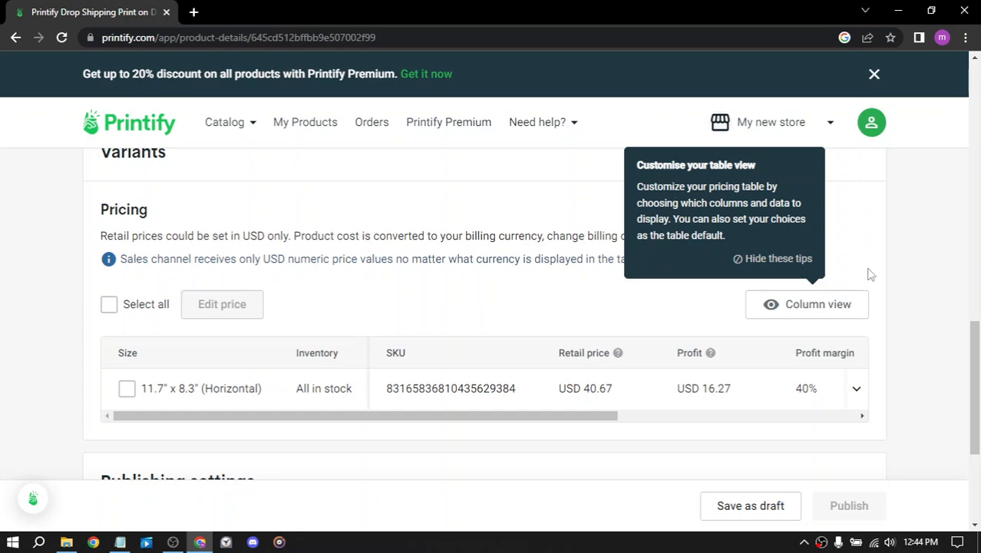
Step: Review the pricing table's column display options and apply them with all columns selected
{"action": "left_click", "coordinate": [824, 306]}
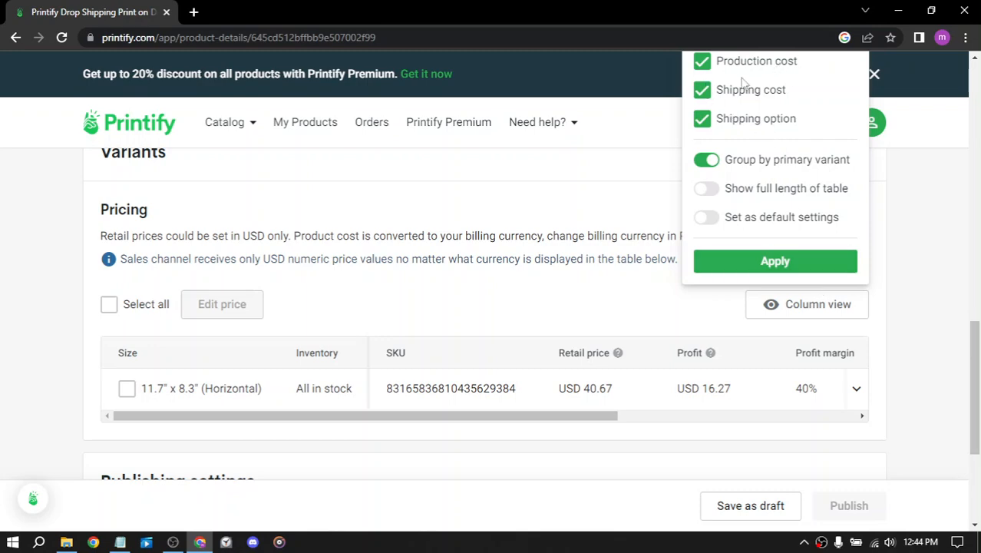
{"action": "scroll", "coordinate": [778, 115], "scroll_direction": "up", "scroll_amount": 1}
{"action": "scroll", "coordinate": [778, 115], "scroll_direction": "up", "scroll_amount": 2}
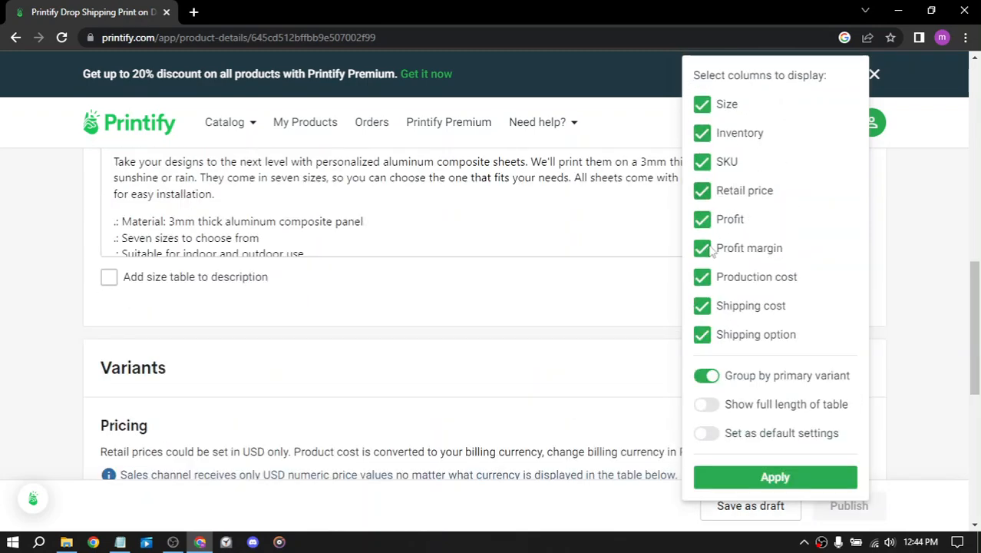
{"action": "left_click", "coordinate": [775, 476]}
{"action": "scroll", "coordinate": [511, 308], "scroll_direction": "down", "scroll_amount": 3}
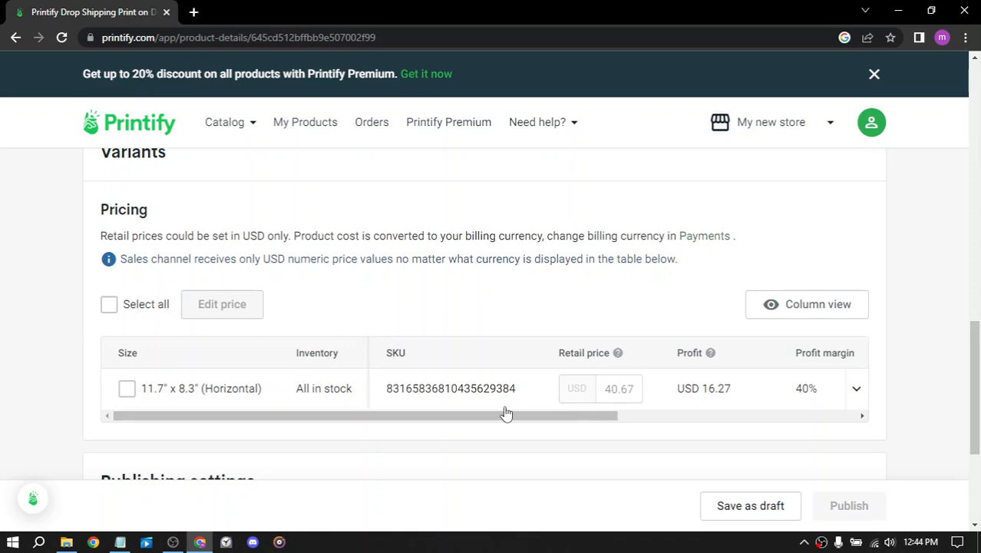
Step: Look through the pricing table's columns, from SKU and retail price to shipping option
{"action": "left_click_drag", "start_coordinate": [582, 422], "coordinate": [681, 425]}
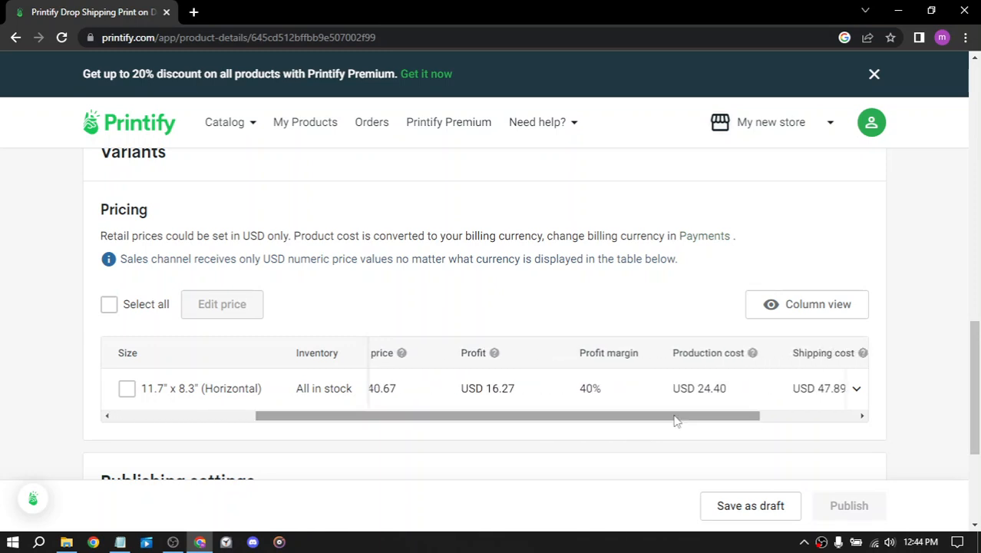
{"action": "left_click_drag", "start_coordinate": [615, 420], "coordinate": [738, 426]}
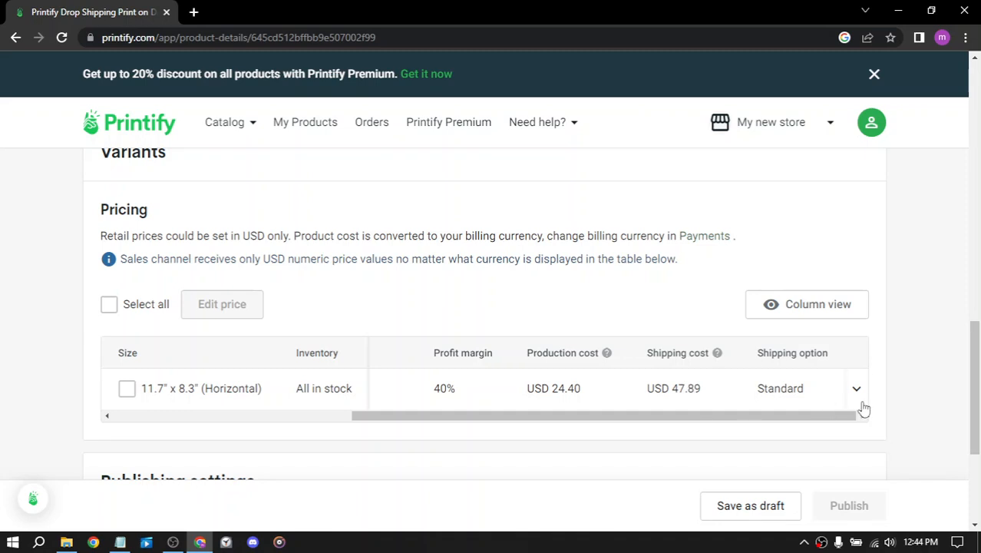
{"action": "left_click_drag", "start_coordinate": [826, 424], "coordinate": [449, 424]}
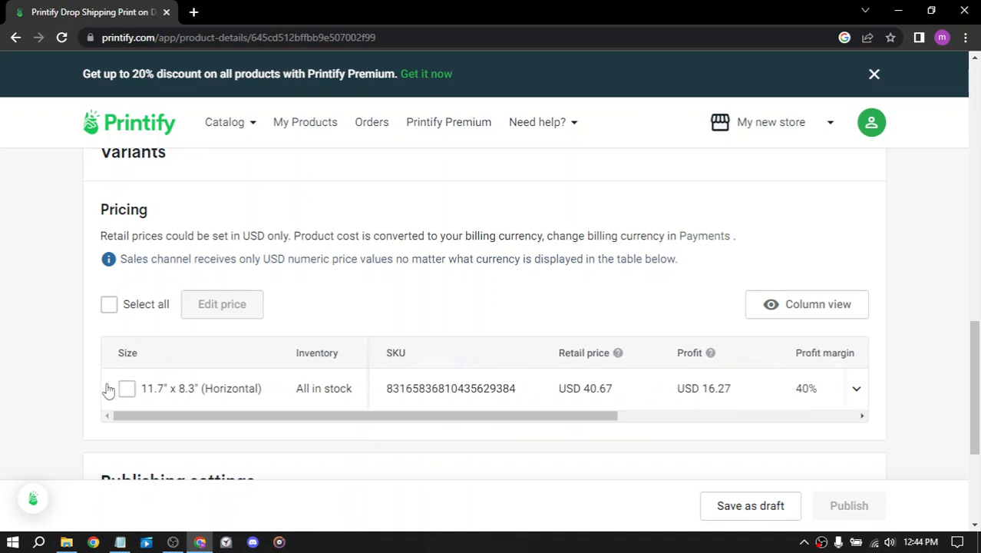
Step: Look over the product's publishing settings, description text and variants section
{"action": "scroll", "coordinate": [462, 260], "scroll_direction": "down", "scroll_amount": 3}
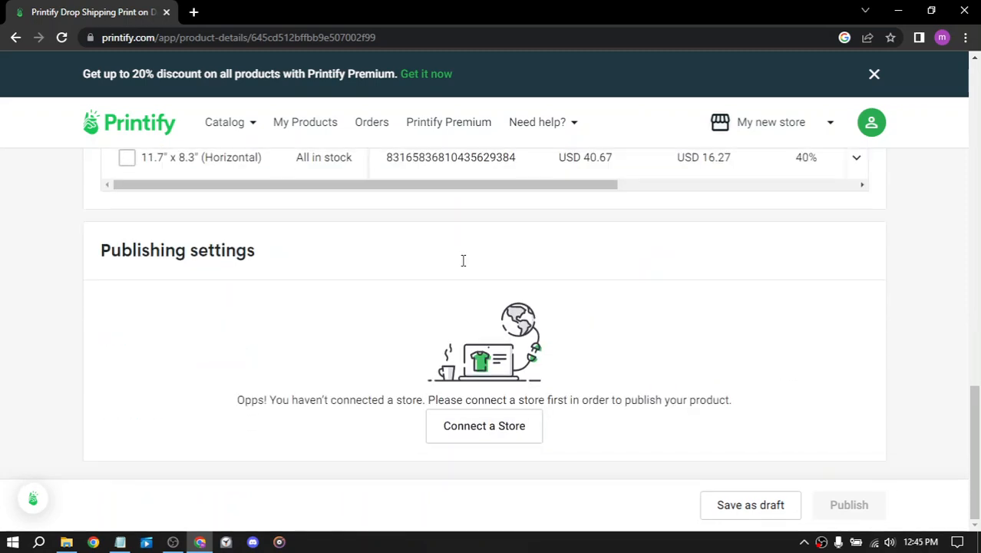
{"action": "scroll", "coordinate": [462, 266], "scroll_direction": "up", "scroll_amount": 5}
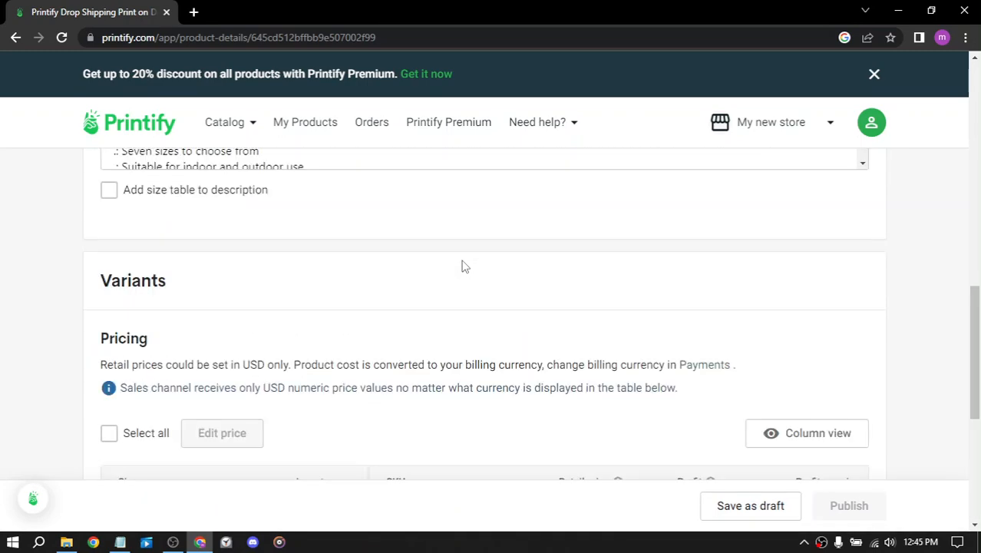
{"action": "scroll", "coordinate": [463, 266], "scroll_direction": "up", "scroll_amount": 2}
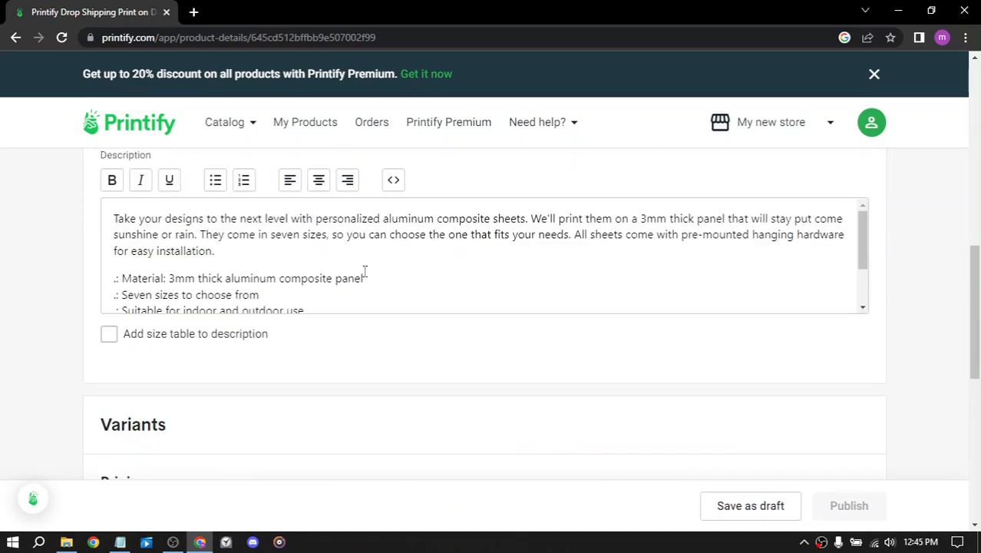
{"action": "scroll", "coordinate": [364, 273], "scroll_direction": "down", "scroll_amount": 1}
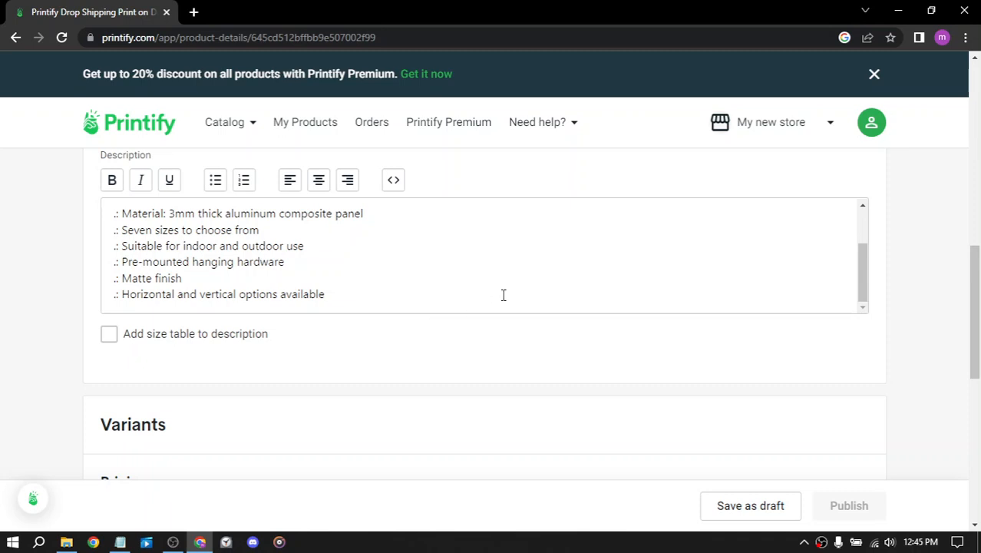
{"action": "scroll", "coordinate": [503, 294], "scroll_direction": "down", "scroll_amount": 4}
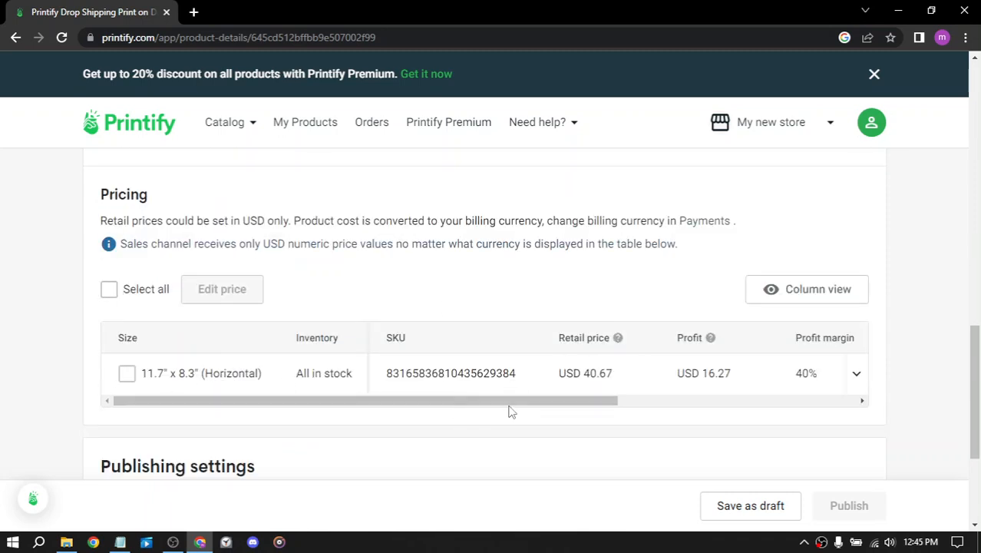
Step: Set the retail price of the 11.7" x 8.3" horizontal panel to USD 20.67
{"action": "left_click_drag", "start_coordinate": [510, 404], "coordinate": [581, 405]}
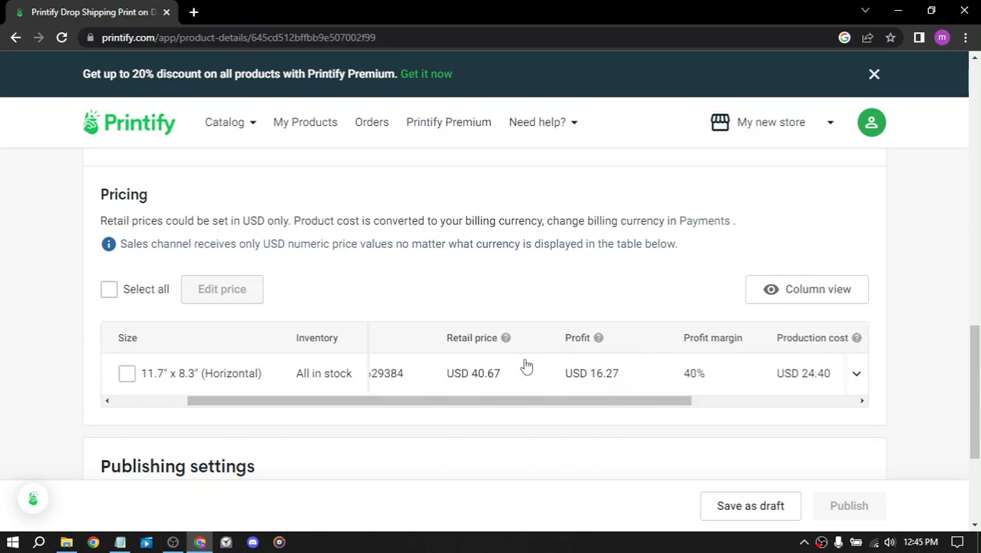
{"action": "left_click", "coordinate": [484, 376]}
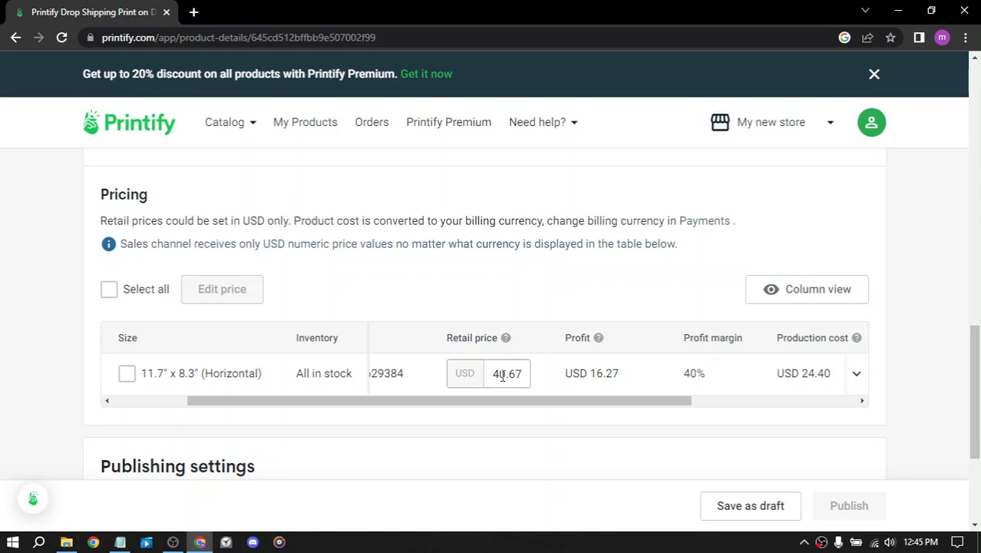
{"action": "left_click", "coordinate": [500, 374]}
{"action": "type", "text": "2"}
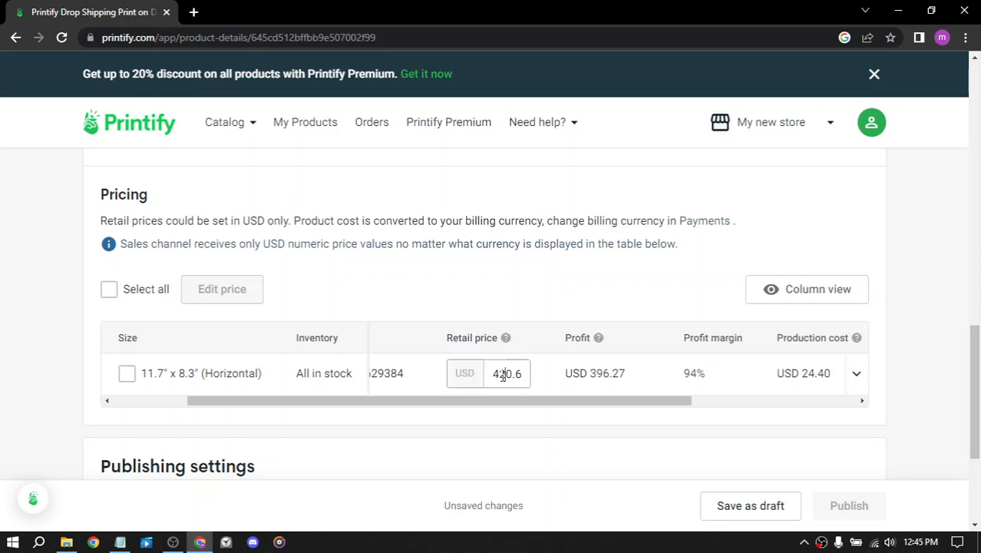
{"action": "left_click", "coordinate": [550, 388]}
{"action": "left_click", "coordinate": [500, 373]}
{"action": "key", "text": "BackSpace"}
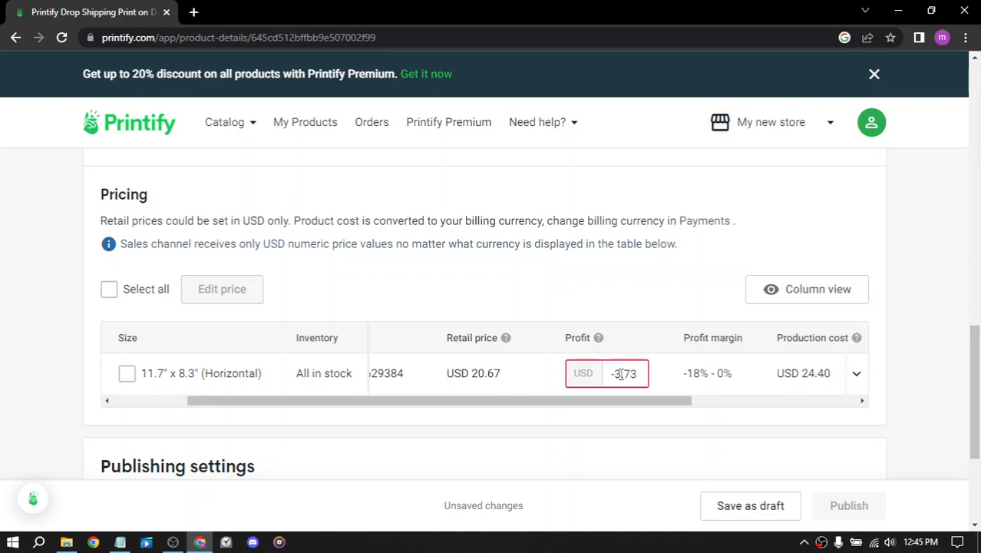
Step: Set the profit of the 11.7" x 8.3" horizontal panel to USD 4
{"action": "left_click", "coordinate": [703, 390]}
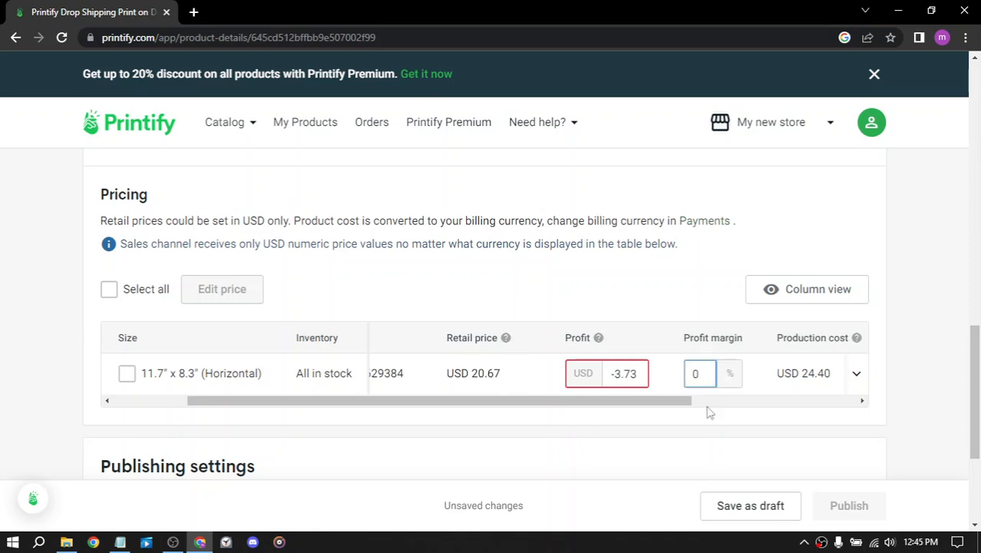
{"action": "left_click", "coordinate": [613, 373]}
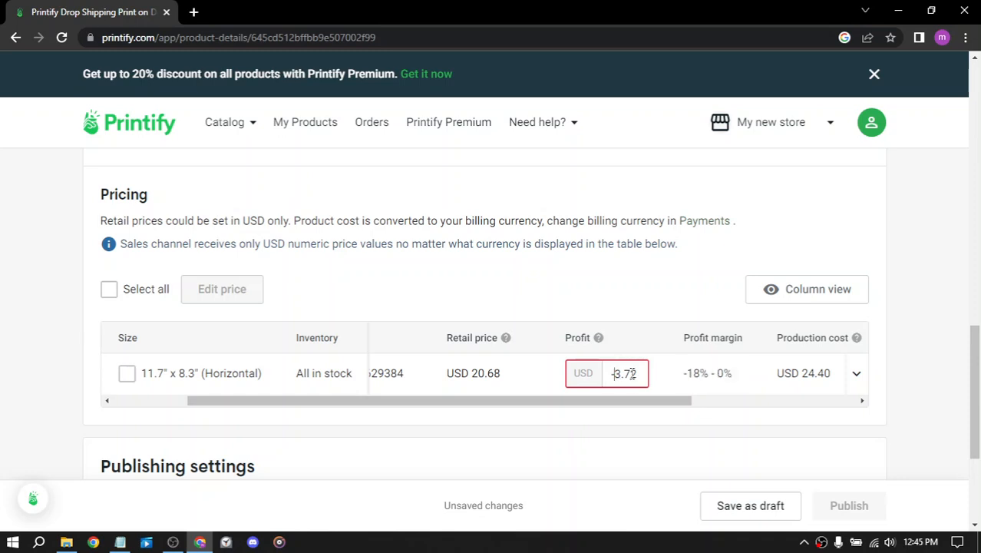
{"action": "left_click_drag", "start_coordinate": [632, 373], "coordinate": [601, 383]}
{"action": "type", "text": "4"}
{"action": "left_click", "coordinate": [635, 373]}
{"action": "key", "text": "BackSpace"}
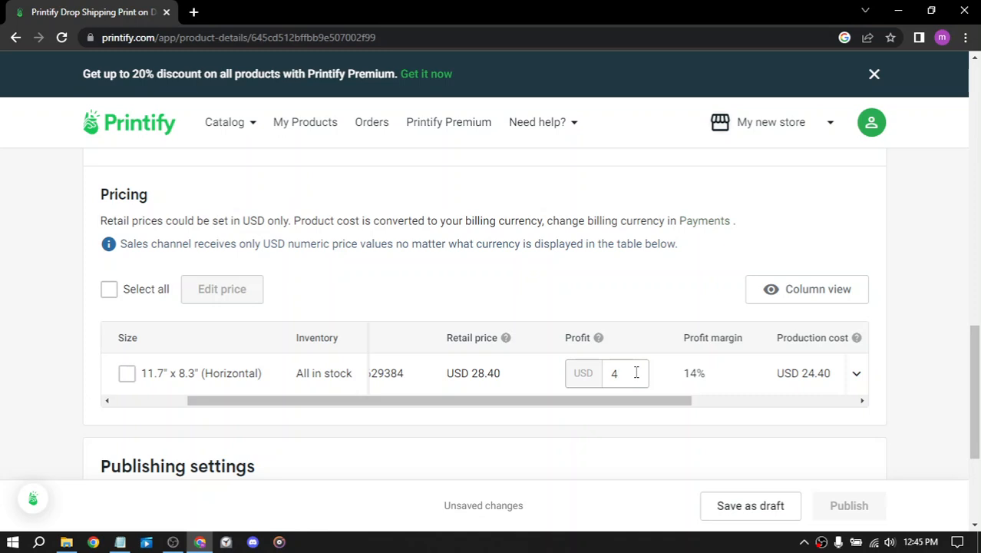
{"action": "key", "text": "Return"}
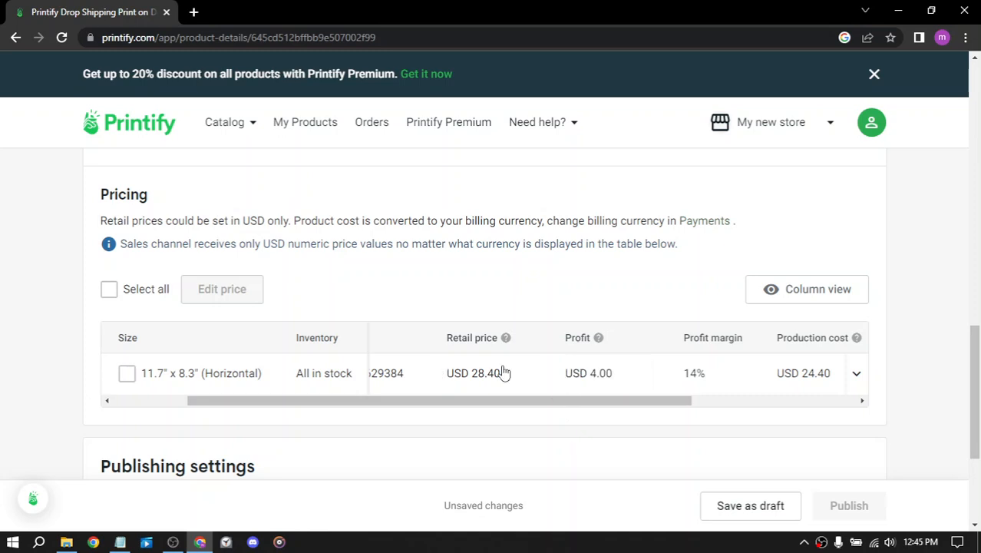
Step: Examine the panel's production cost, shipping cost and shipping option with its variant row expanded
{"action": "left_click_drag", "start_coordinate": [479, 401], "coordinate": [703, 399]}
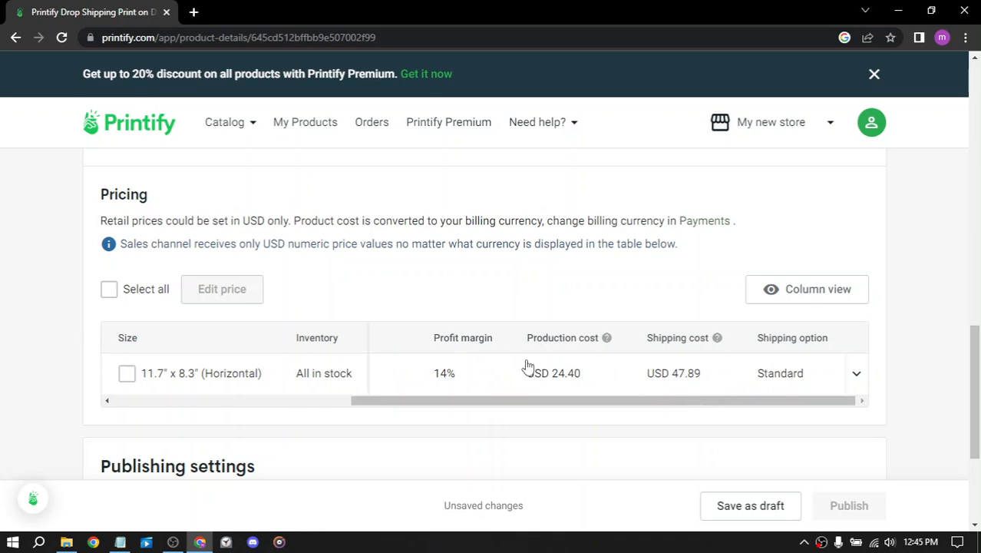
{"action": "left_click", "coordinate": [844, 376]}
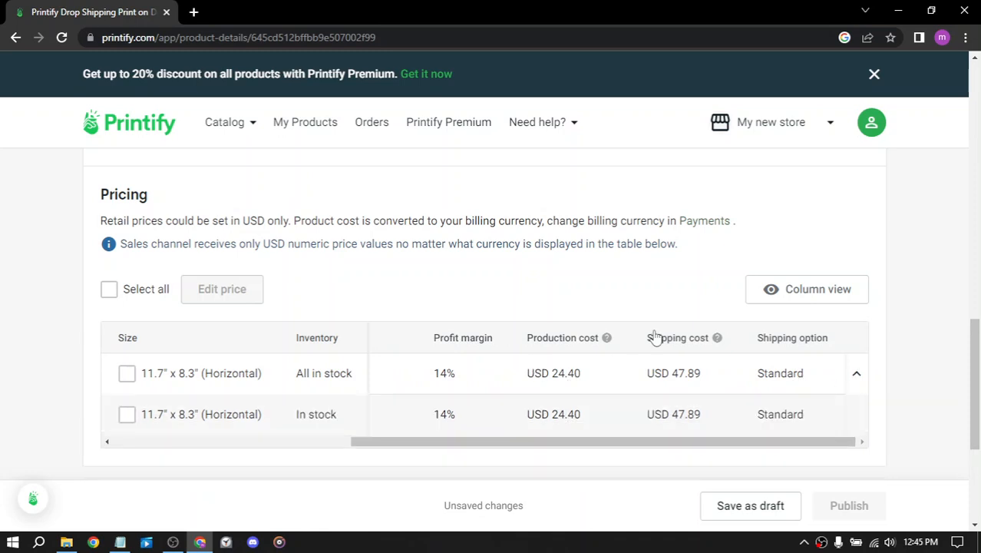
{"action": "scroll", "coordinate": [495, 382], "scroll_direction": "down", "scroll_amount": 3}
{"action": "scroll", "coordinate": [494, 382], "scroll_direction": "up", "scroll_amount": 2}
{"action": "left_click_drag", "start_coordinate": [399, 400], "coordinate": [512, 410]}
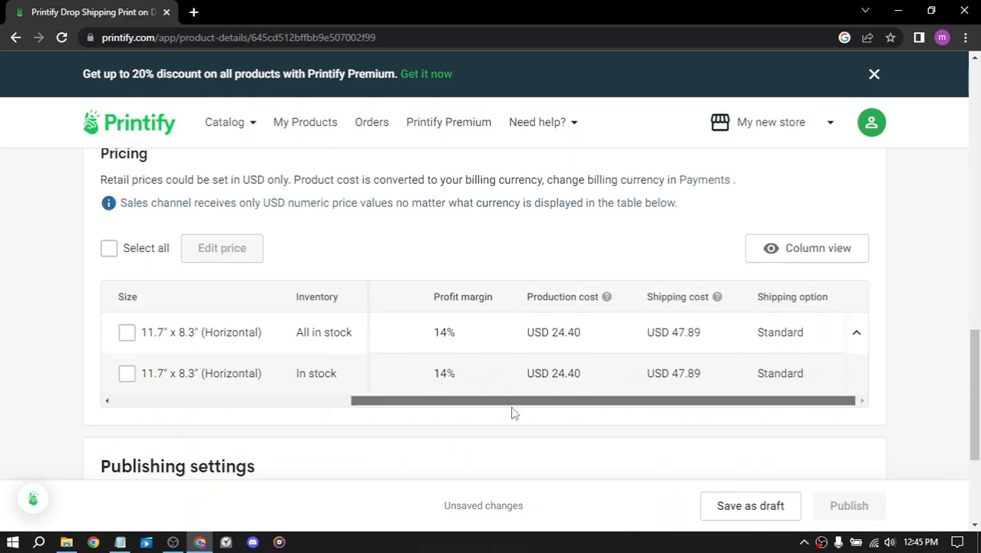
Step: Start connecting a store from the publishing settings, choosing the unconnected "My new store"
{"action": "scroll", "coordinate": [576, 432], "scroll_direction": "down", "scroll_amount": 3}
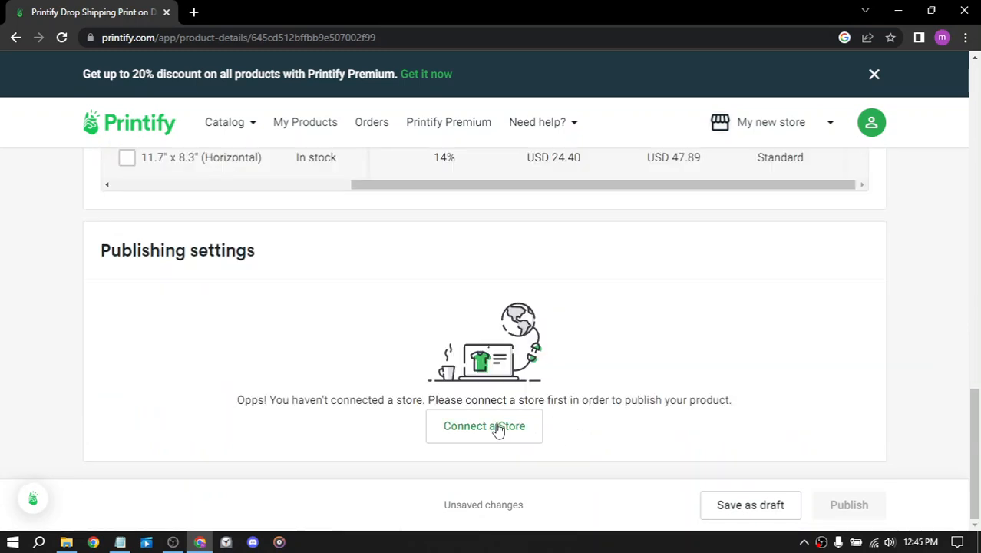
{"action": "left_click", "coordinate": [497, 431]}
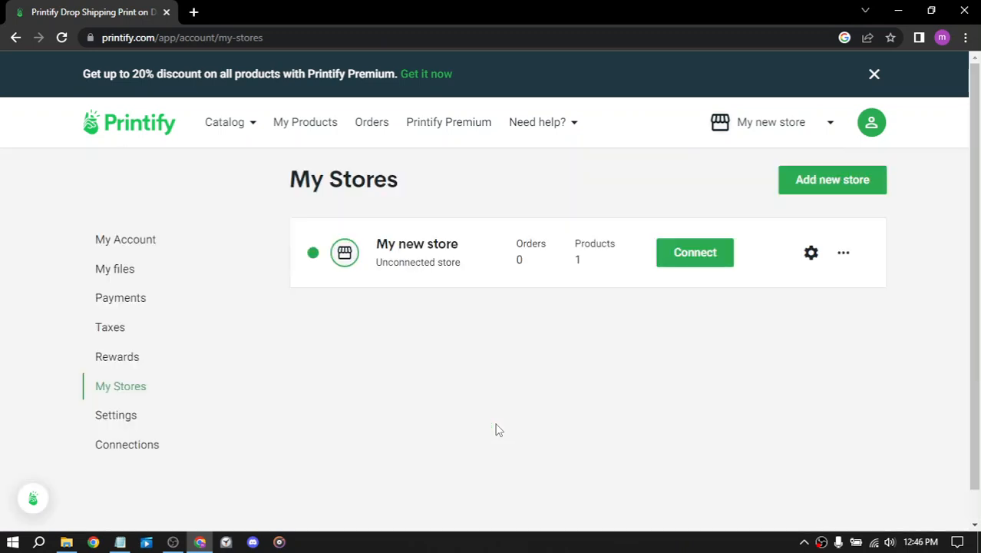
{"action": "left_click", "coordinate": [694, 257]}
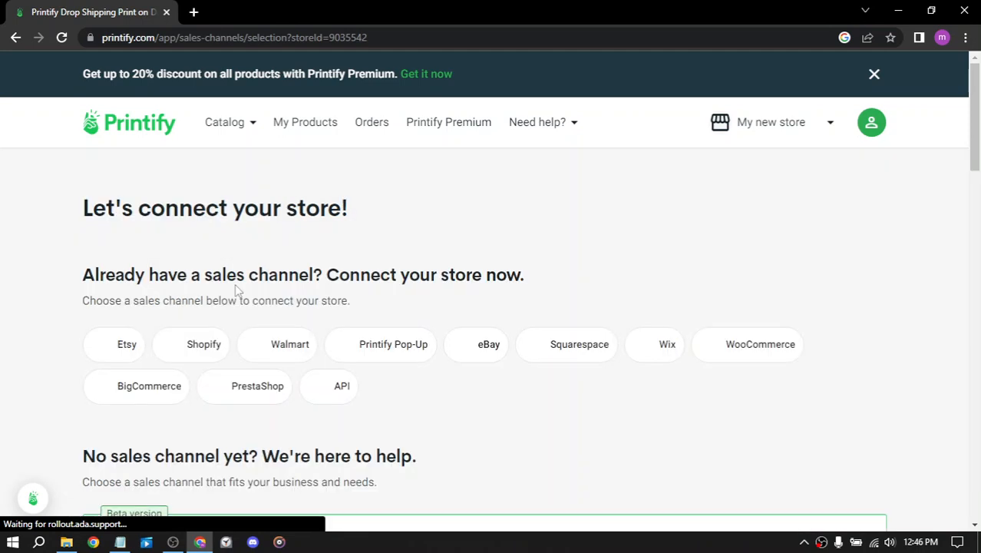
Step: Review the available sales channels, including Printify Pop-Up, Etsy, Shopify and Walmart, and the integration comparison section
{"action": "left_click_drag", "start_coordinate": [82, 275], "coordinate": [347, 269]}
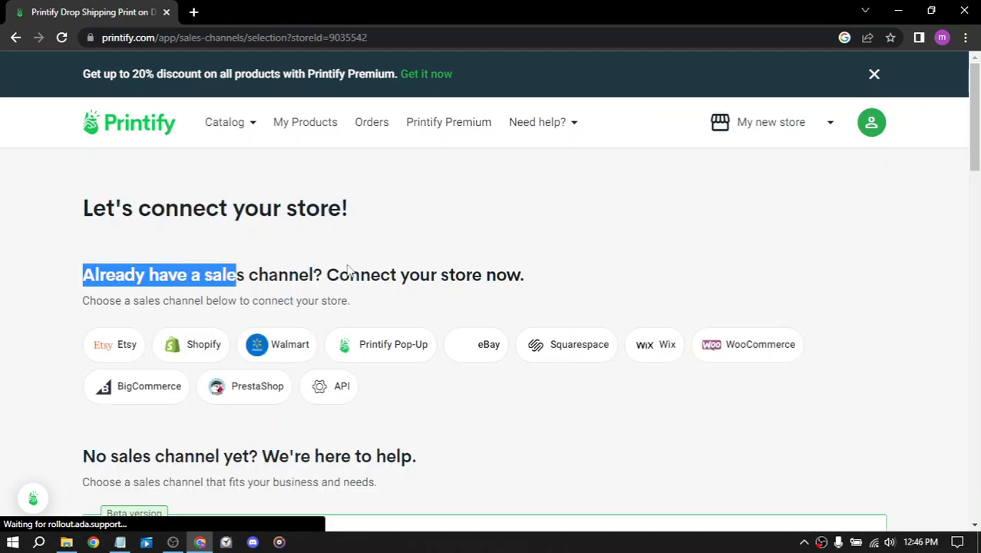
{"action": "left_click", "coordinate": [569, 267]}
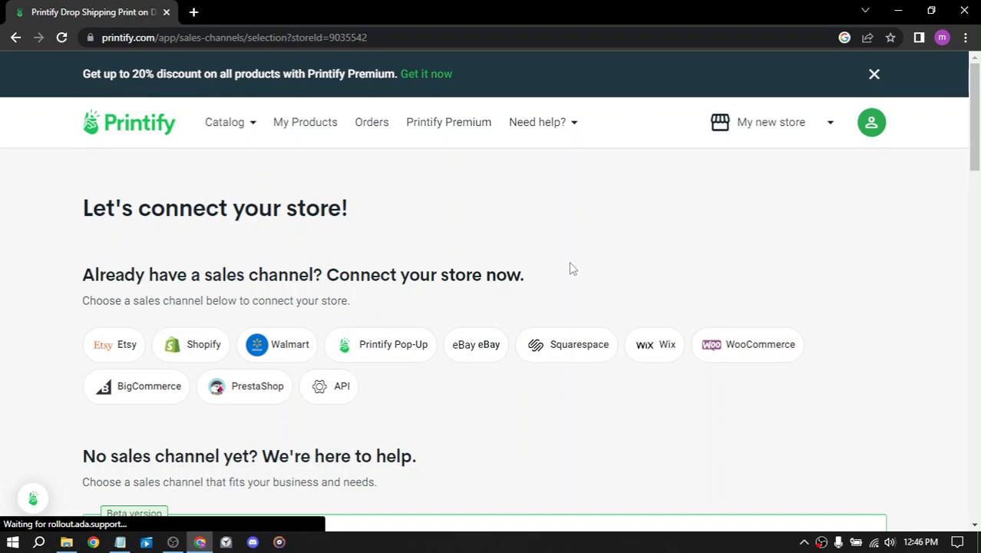
{"action": "scroll", "coordinate": [570, 267], "scroll_direction": "down", "scroll_amount": 3}
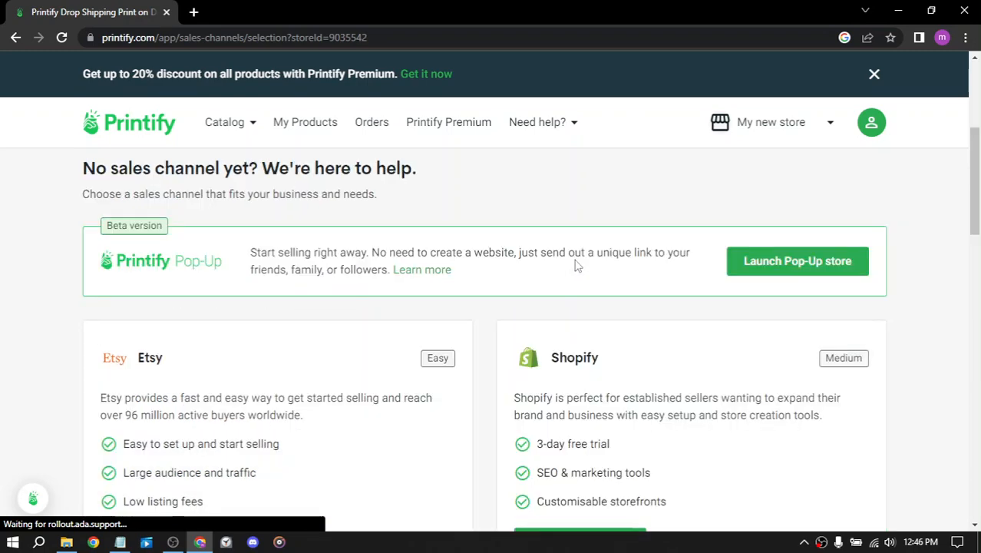
{"action": "scroll", "coordinate": [568, 253], "scroll_direction": "down", "scroll_amount": 2}
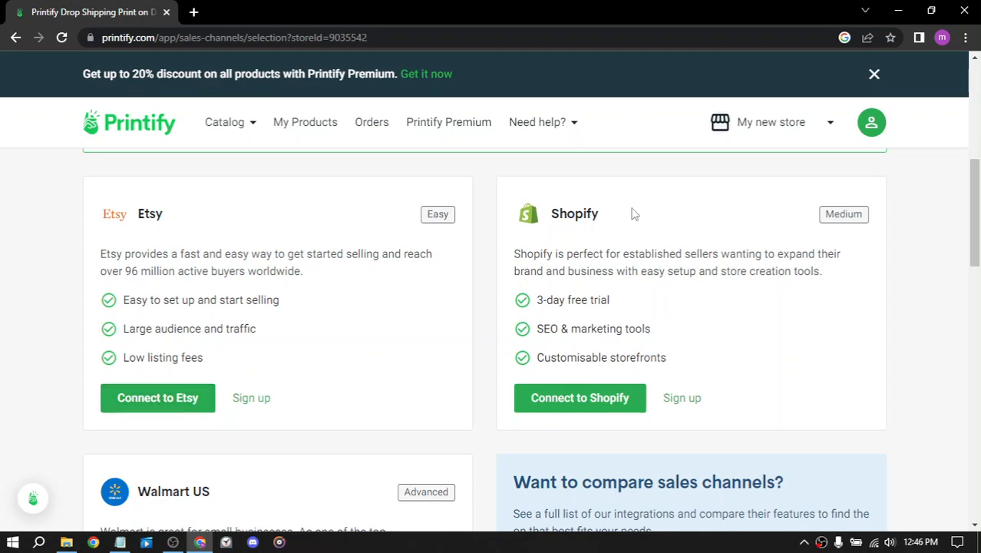
{"action": "scroll", "coordinate": [706, 196], "scroll_direction": "down", "scroll_amount": 10}
{"action": "scroll", "coordinate": [699, 204], "scroll_direction": "down", "scroll_amount": 6}
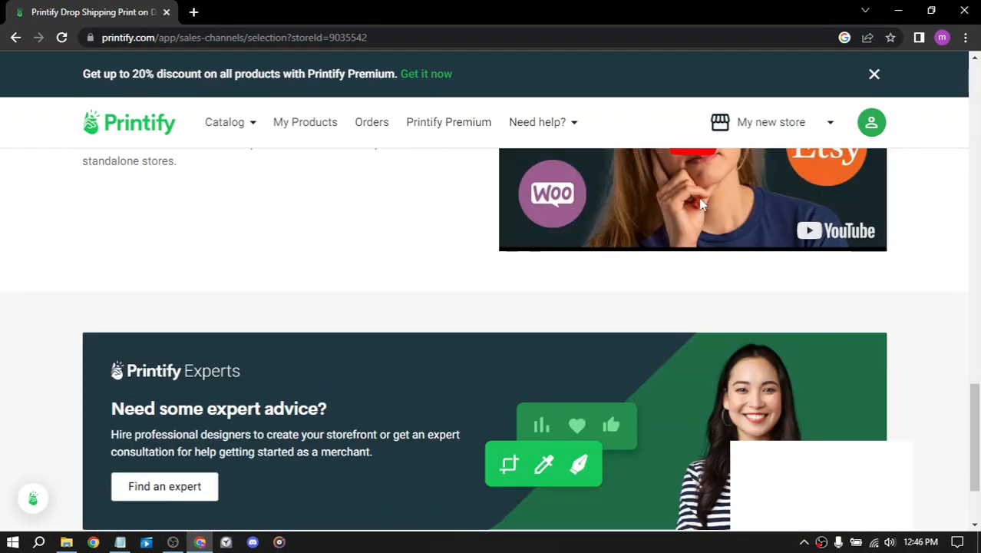
{"action": "scroll", "coordinate": [696, 208], "scroll_direction": "up", "scroll_amount": 9}
{"action": "scroll", "coordinate": [697, 209], "scroll_direction": "up", "scroll_amount": 2}
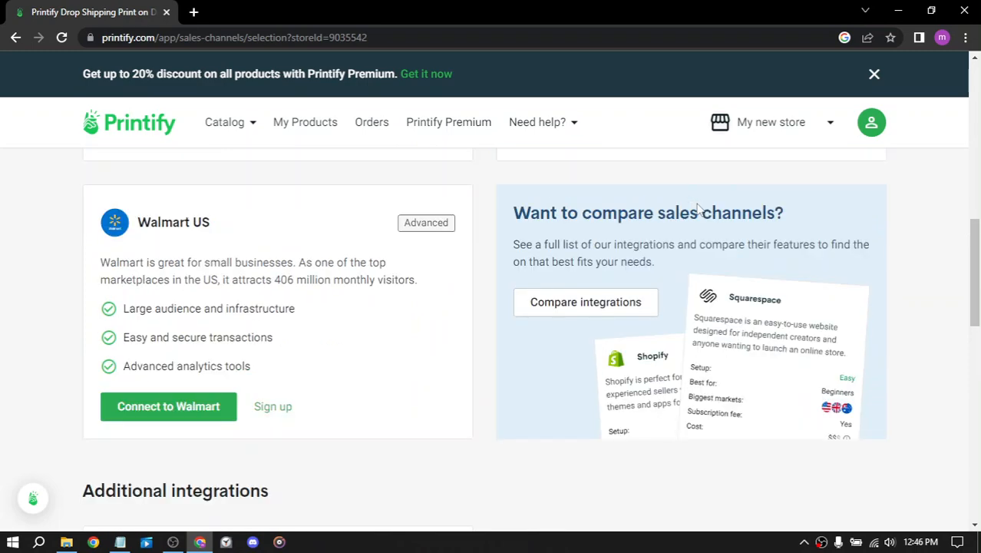
{"action": "scroll", "coordinate": [696, 205], "scroll_direction": "up", "scroll_amount": 5}
{"action": "scroll", "coordinate": [696, 209], "scroll_direction": "down", "scroll_amount": 1}
{"action": "scroll", "coordinate": [695, 209], "scroll_direction": "down", "scroll_amount": 1}
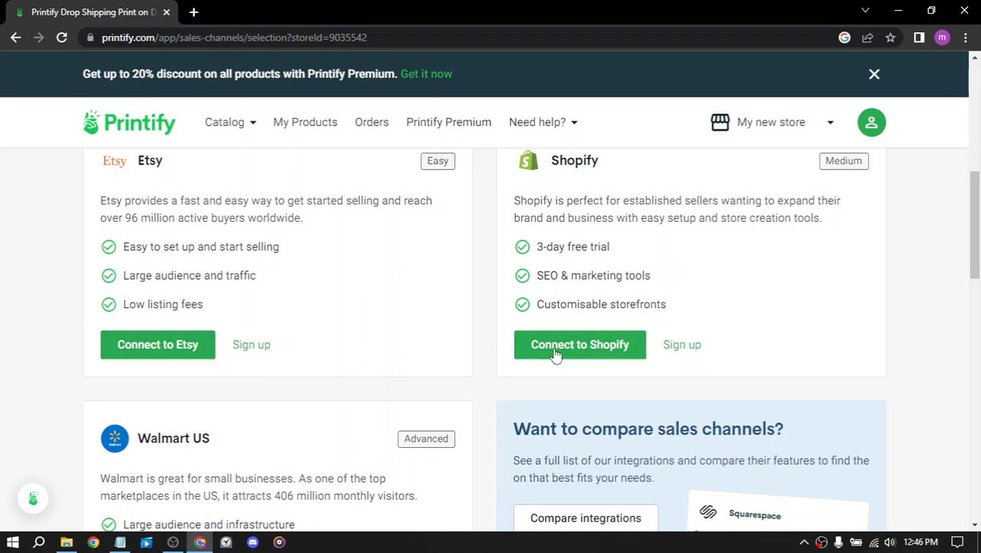
Step: Connect the store to Etsy by continuing with Google, and close the resulting confirmation dialog
{"action": "left_click", "coordinate": [161, 350]}
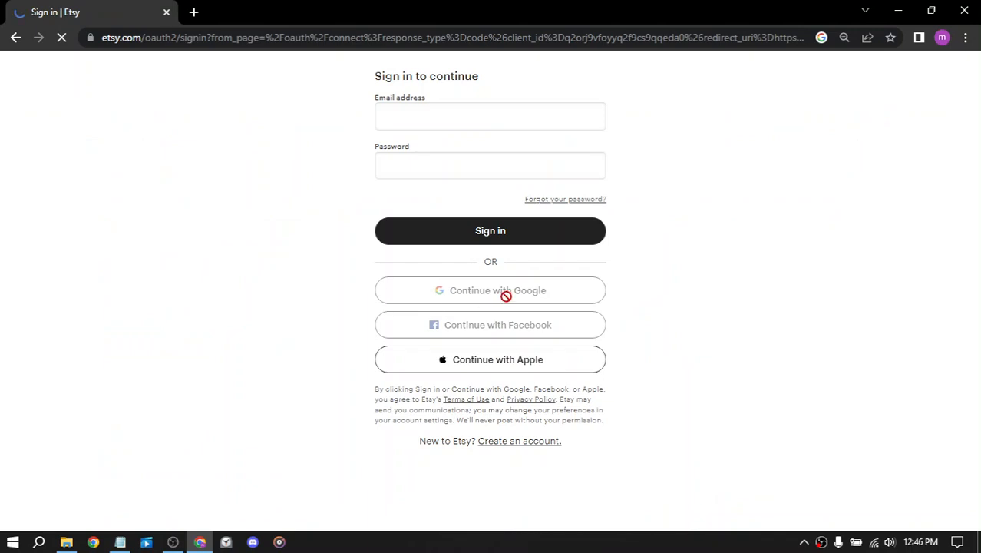
{"action": "left_click", "coordinate": [440, 109]}
{"action": "left_click", "coordinate": [450, 163]}
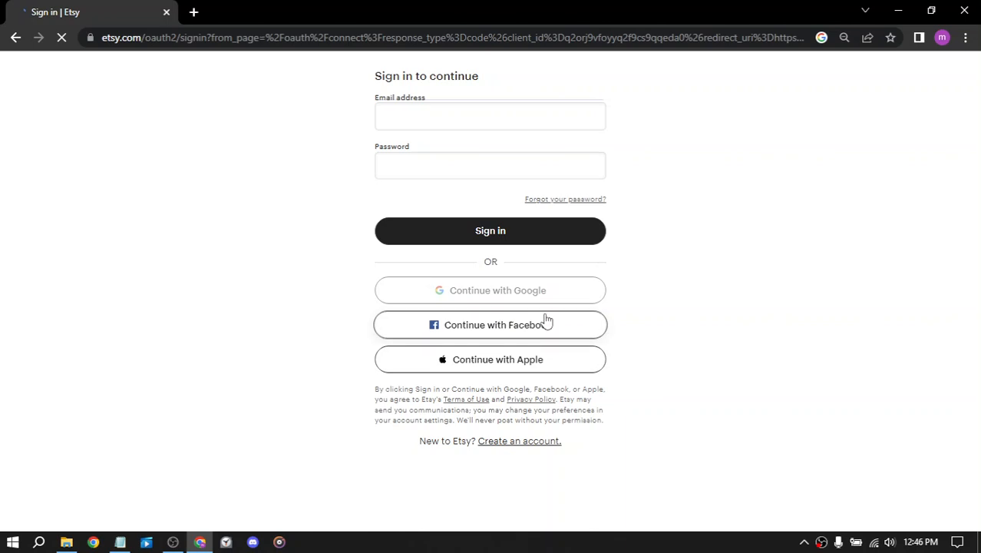
{"action": "left_click", "coordinate": [510, 300]}
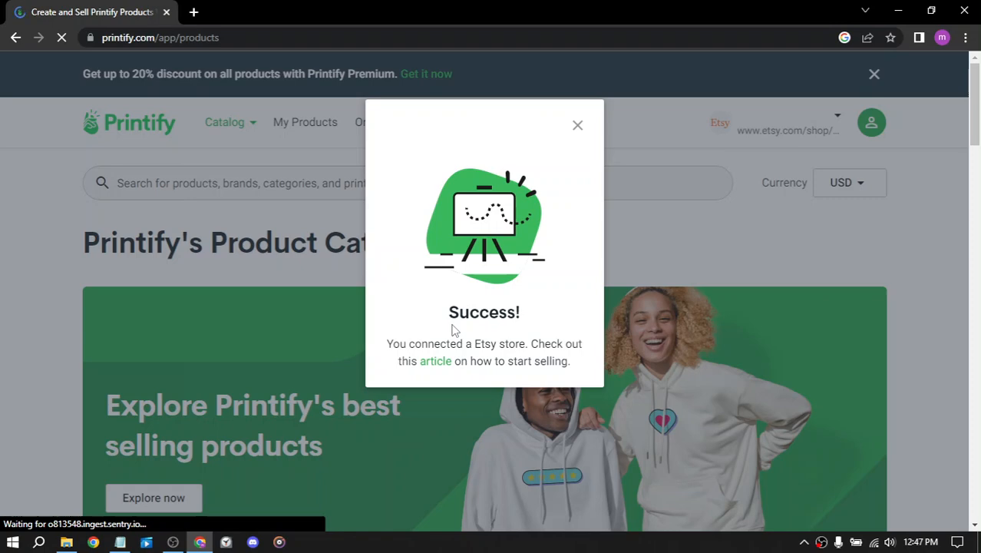
{"action": "left_click", "coordinate": [577, 125]}
{"action": "scroll", "coordinate": [504, 267], "scroll_direction": "down", "scroll_amount": 5}
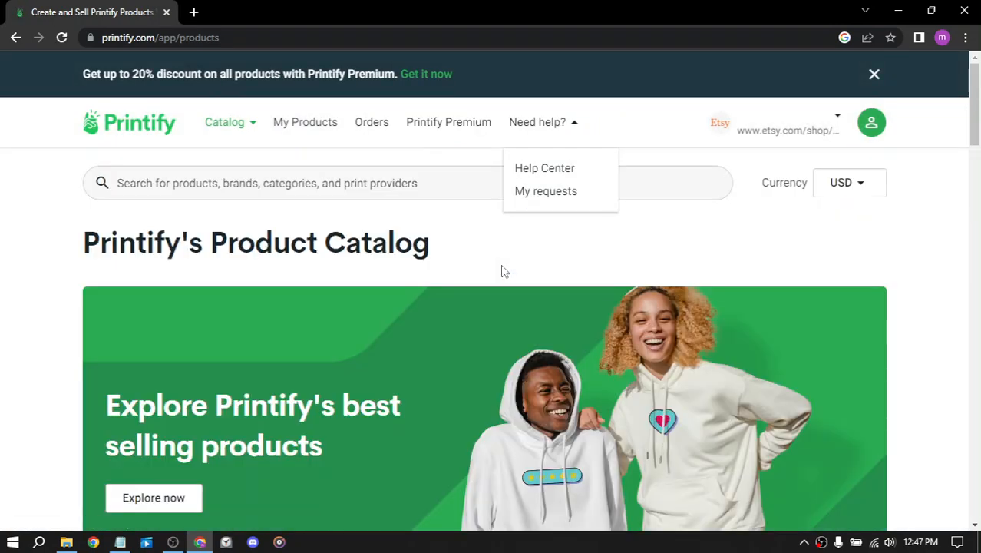
Step: Open the connected Etsy store's product list and check the Aluminum Composite Panels entry
{"action": "left_click", "coordinate": [833, 116]}
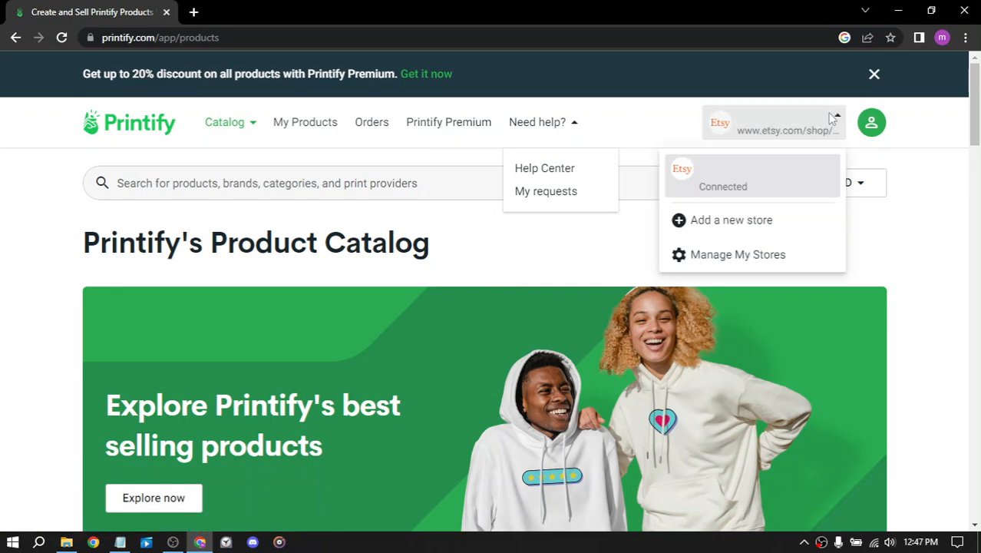
{"action": "left_click", "coordinate": [719, 181]}
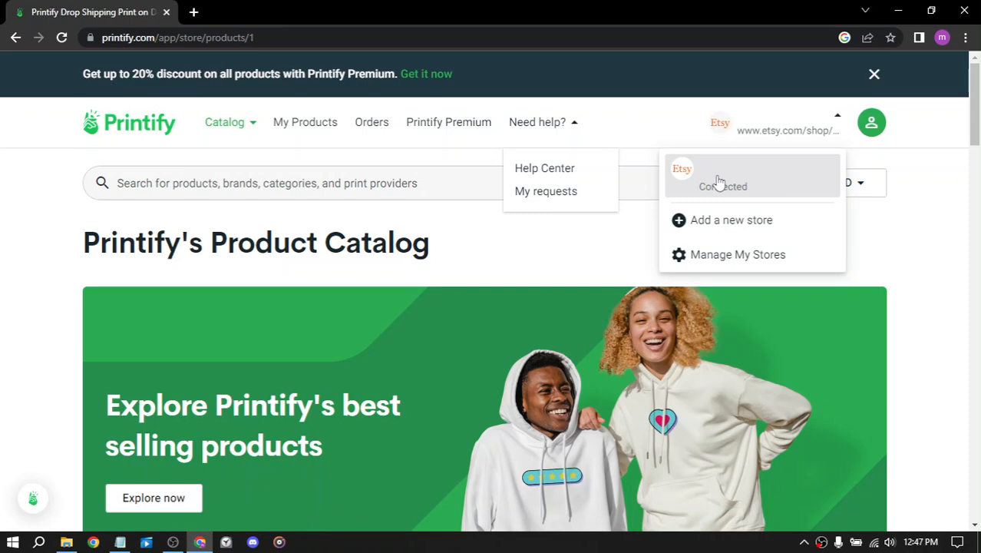
{"action": "scroll", "coordinate": [488, 253], "scroll_direction": "down", "scroll_amount": 2}
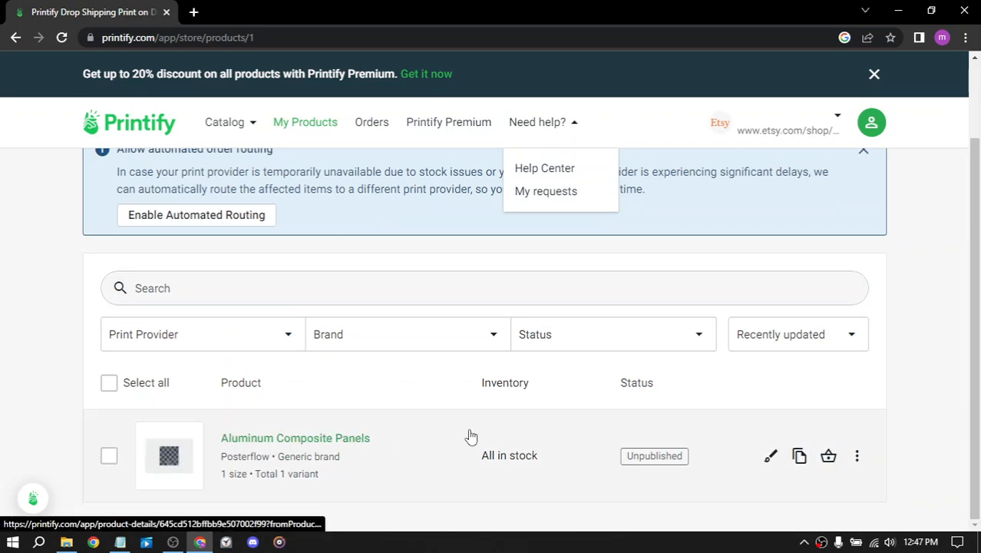
{"action": "scroll", "coordinate": [933, 278], "scroll_direction": "up", "scroll_amount": 2}
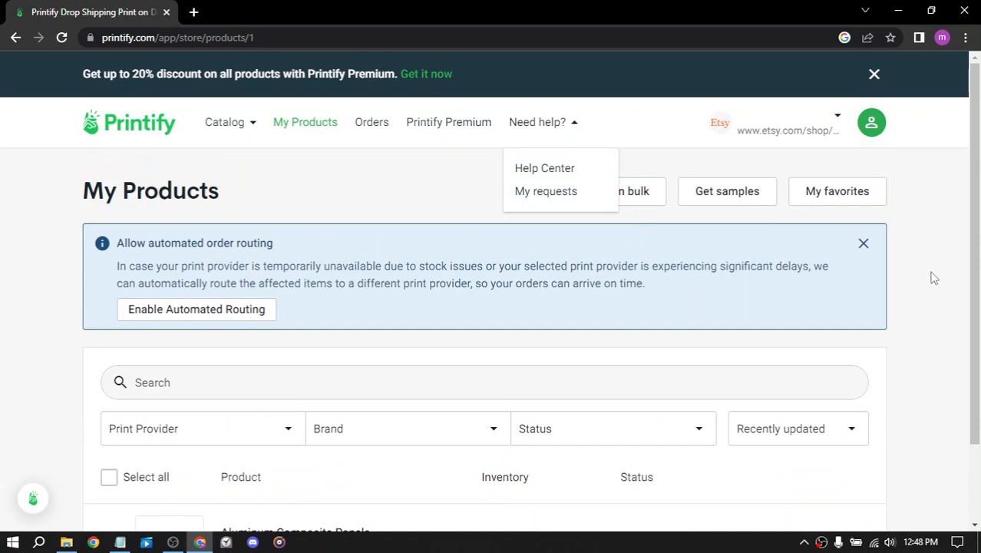